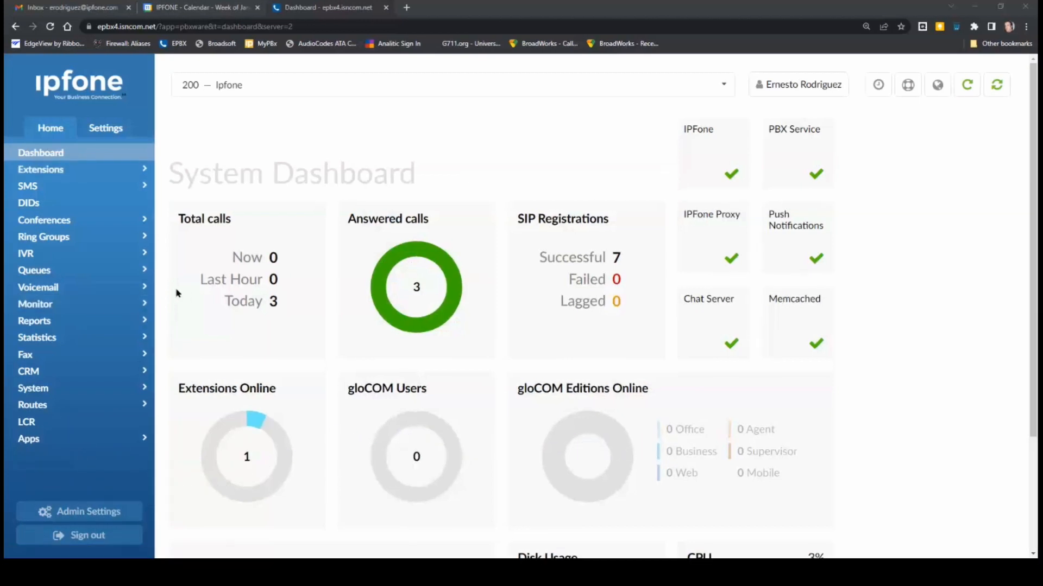
# Look over the system dashboard's call, registration, licensing and resource usage panels.
pyautogui.scroll(-2, 204, 247)
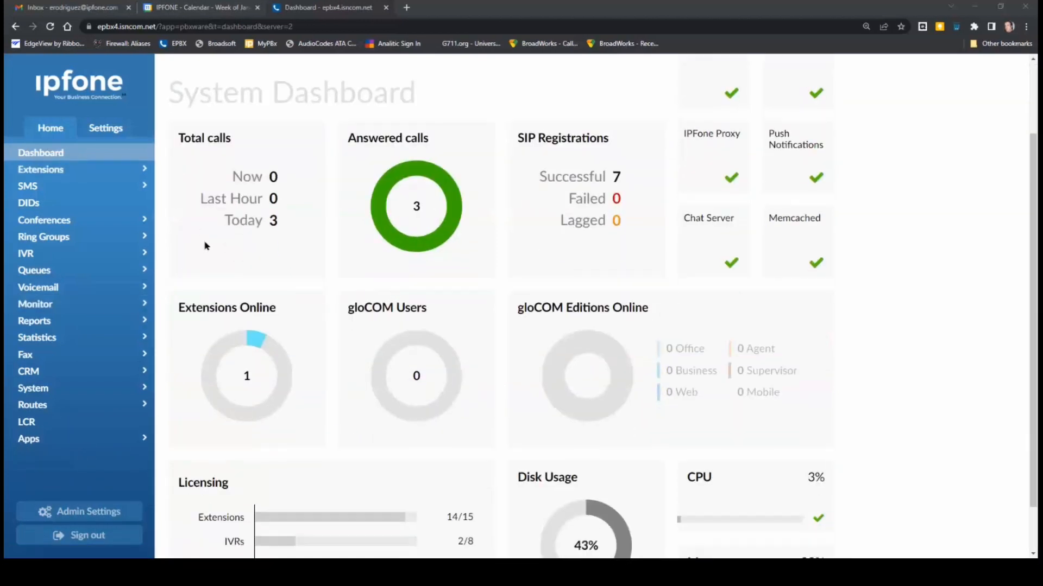
pyautogui.scroll(-1, 224, 308)
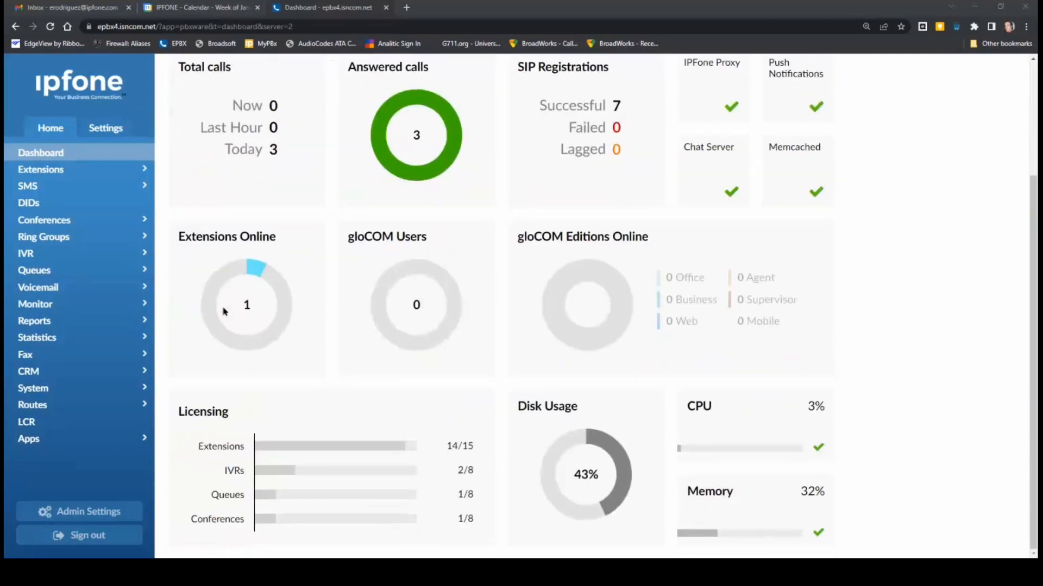
pyautogui.scroll(3, 223, 311)
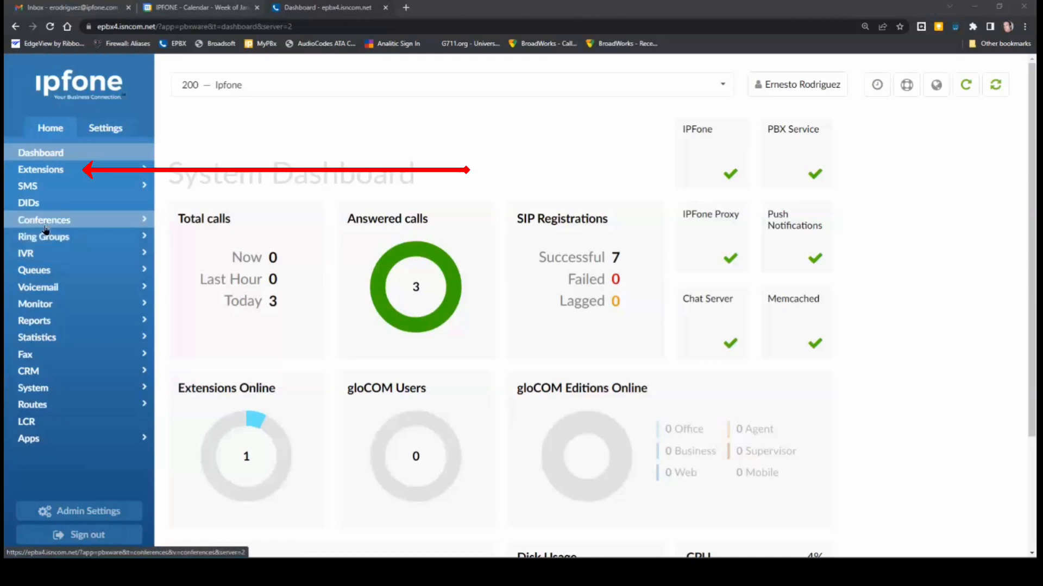
# Open extension 1001 from the extensions list, review its name and e-mail fields, and return to the list.
pyautogui.click(41, 170)
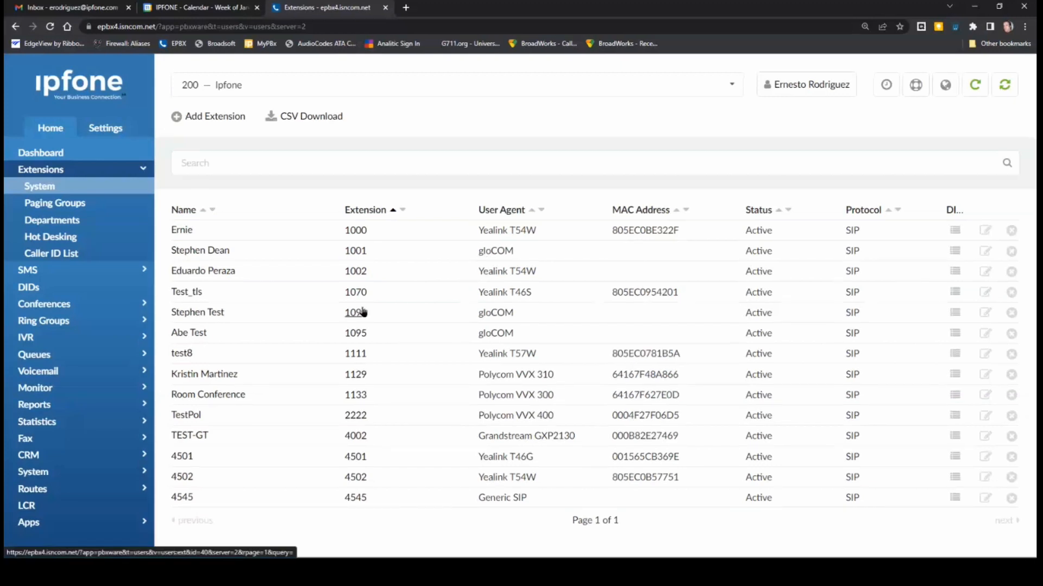
pyautogui.click(188, 253)
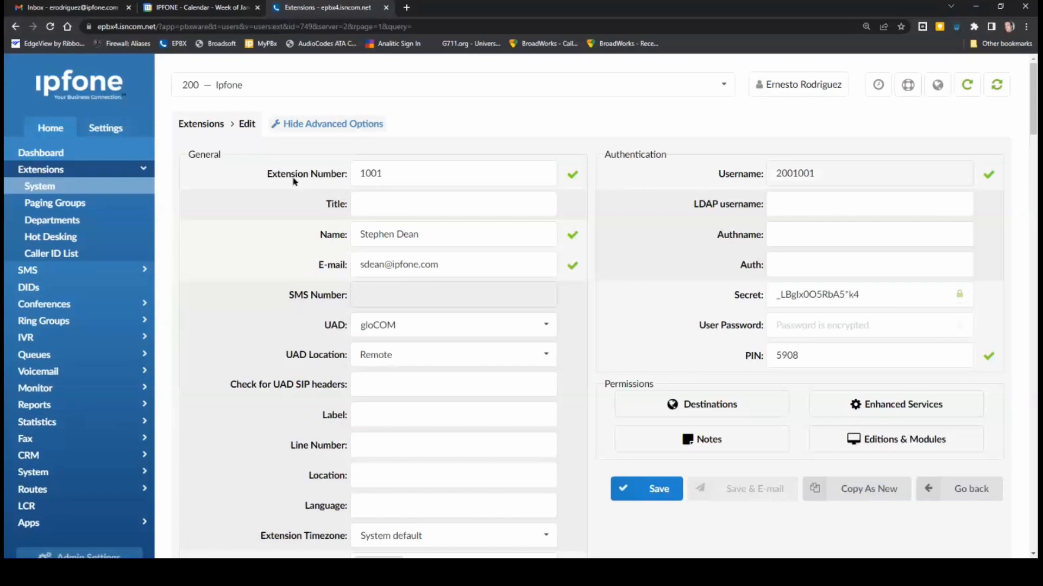
pyautogui.tripleClick(462, 235)
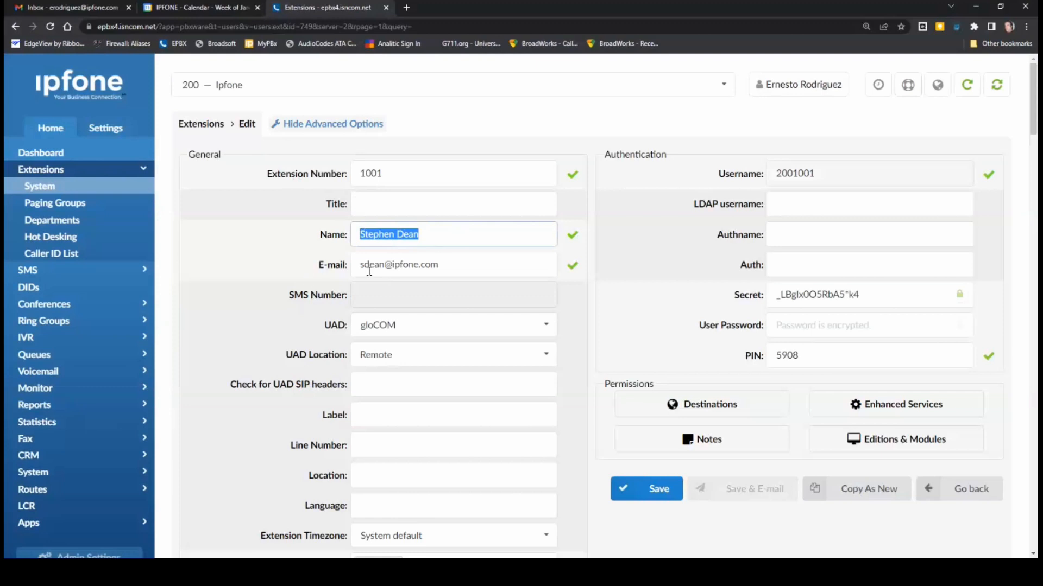
pyautogui.doubleClick(385, 266)
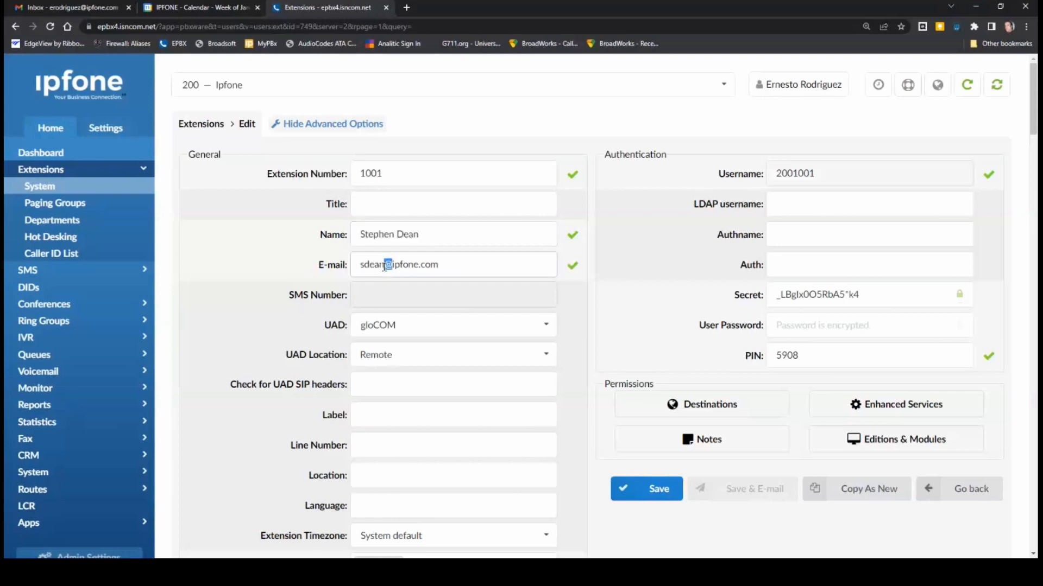
pyautogui.click(464, 265)
pyautogui.tripleClick(463, 266)
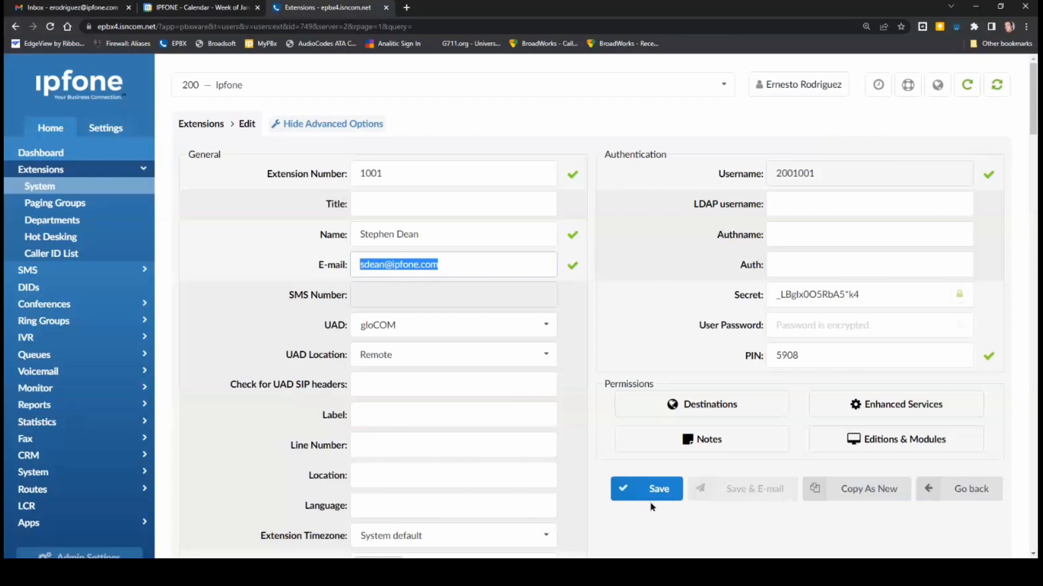
pyautogui.click(968, 494)
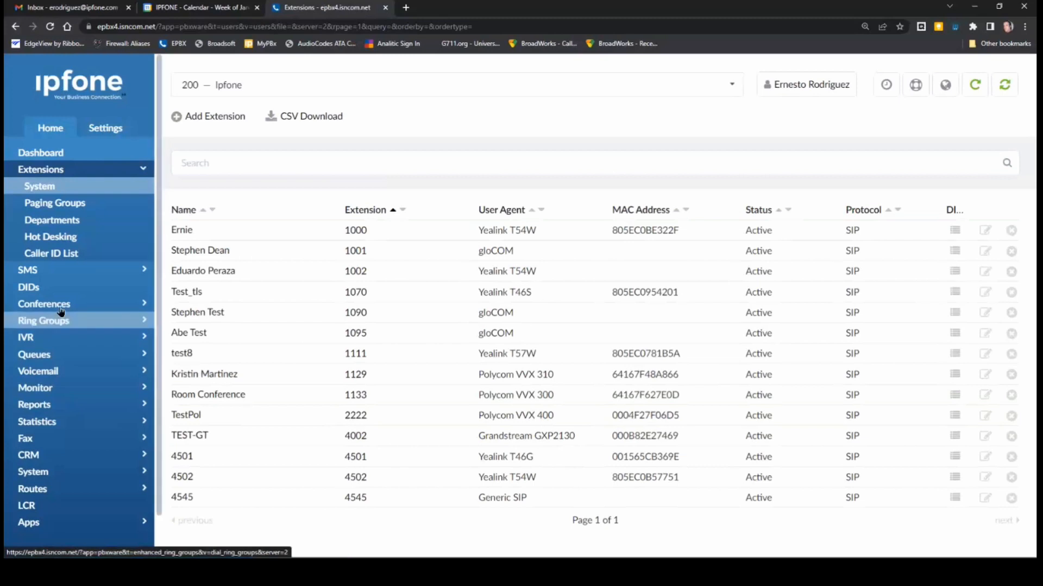
# Open the DID routed to ring group 9440 and view the ring groups available as its destination value.
pyautogui.click(48, 295)
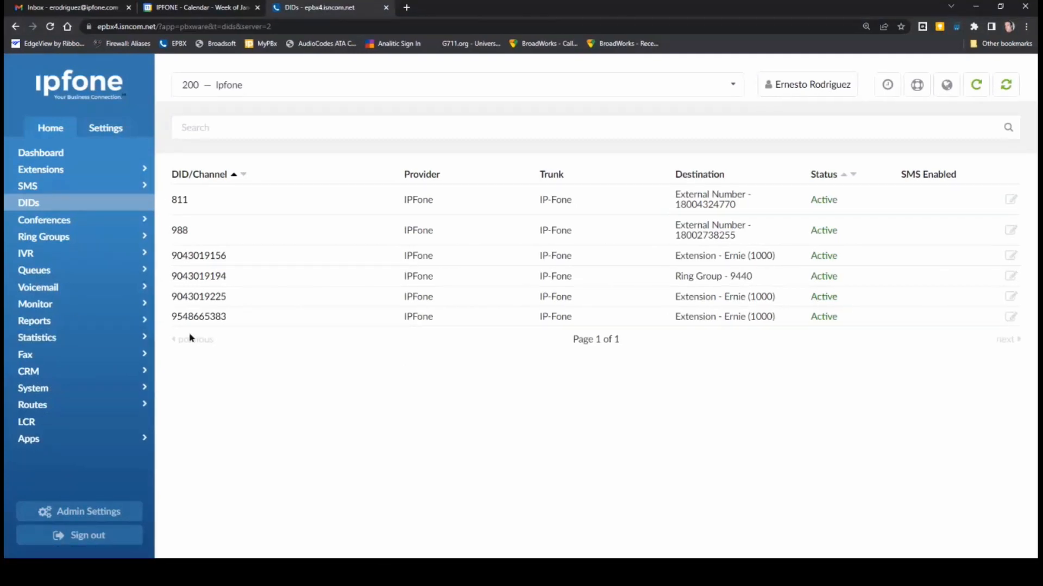
pyautogui.click(192, 277)
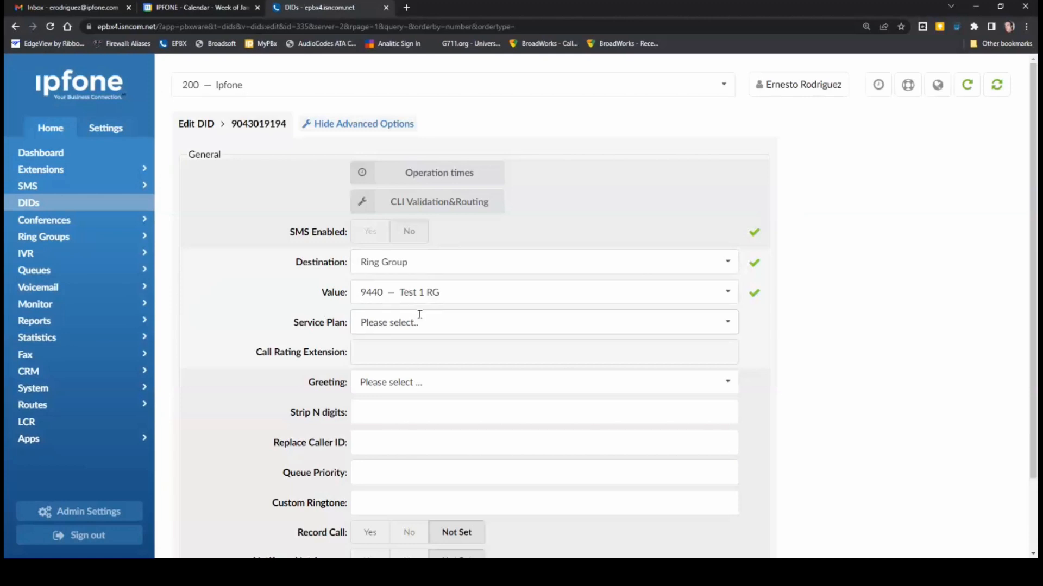
pyautogui.click(402, 293)
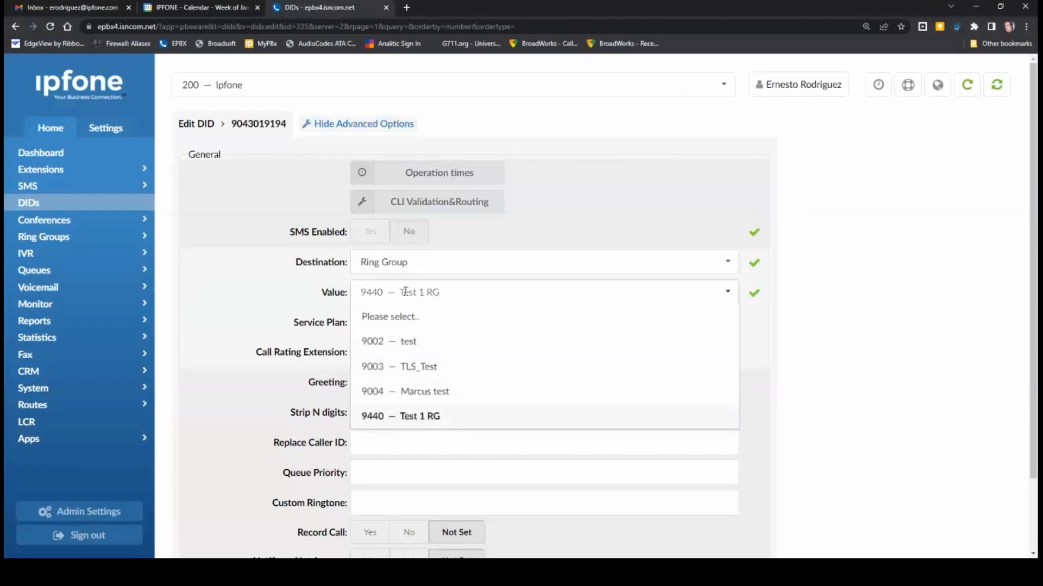
# Set the DID's destination to Extension with 1002 as its value, save it, and return to the DID list.
pyautogui.click(406, 264)
pyautogui.click(406, 265)
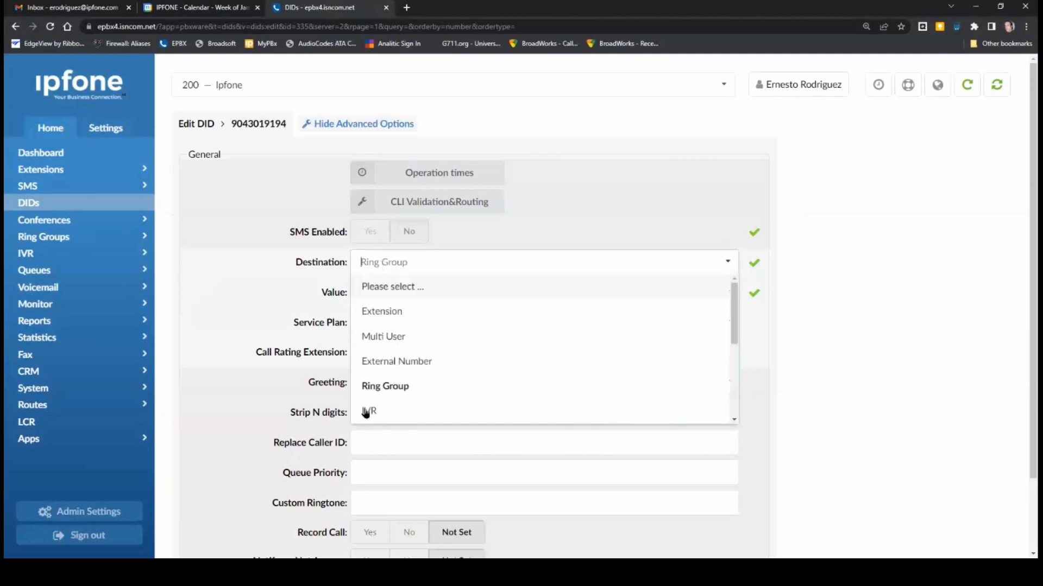
pyautogui.click(368, 311)
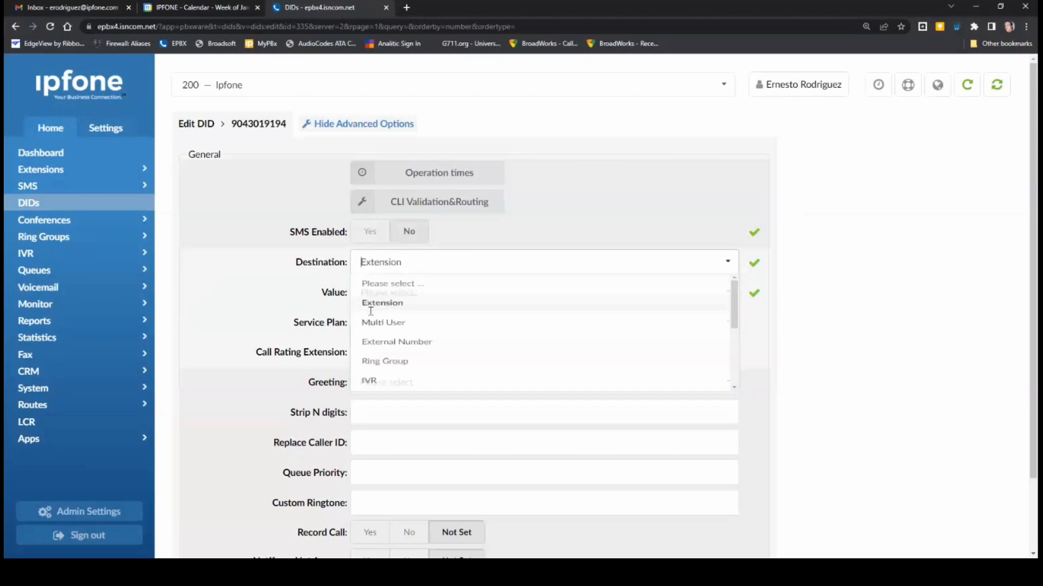
pyautogui.click(380, 293)
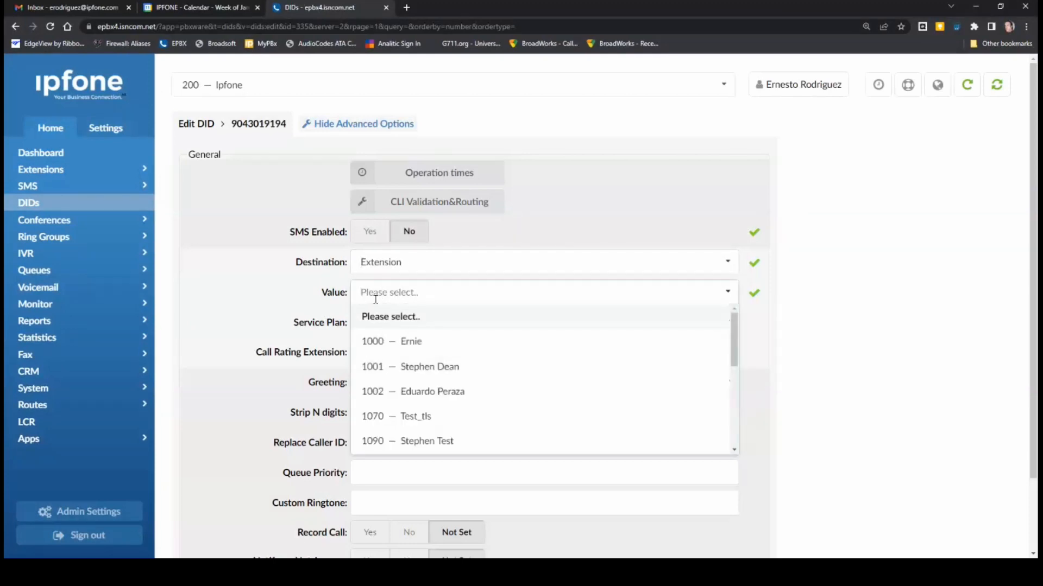
pyautogui.click(381, 400)
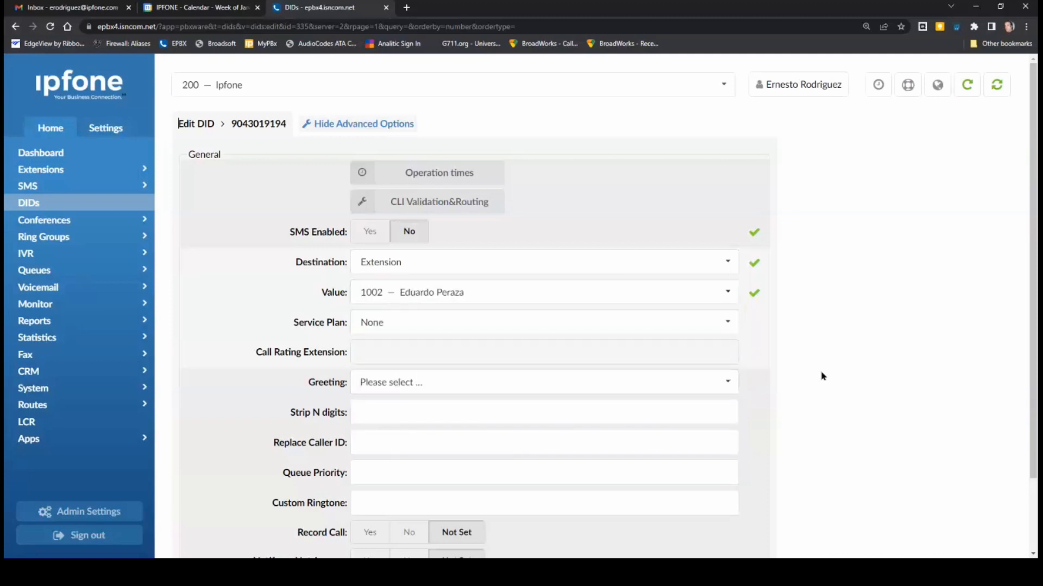
pyautogui.scroll(-3, 874, 417)
pyautogui.click(631, 528)
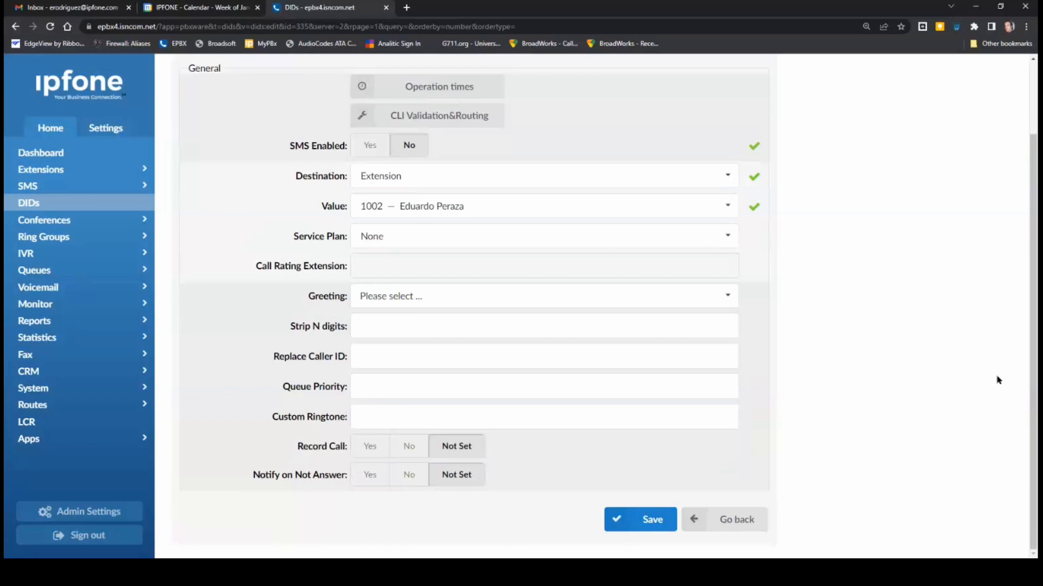
pyautogui.click(737, 530)
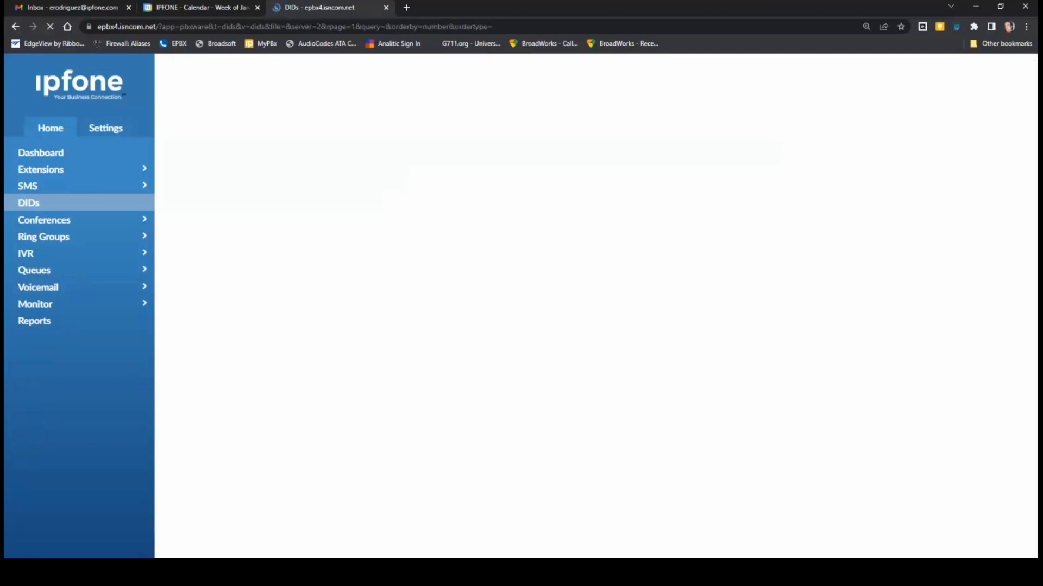
# Add extensions 1002 and 1090 to the destinations of the Test 1 RG dial group, and remove 1002 again.
pyautogui.click(40, 242)
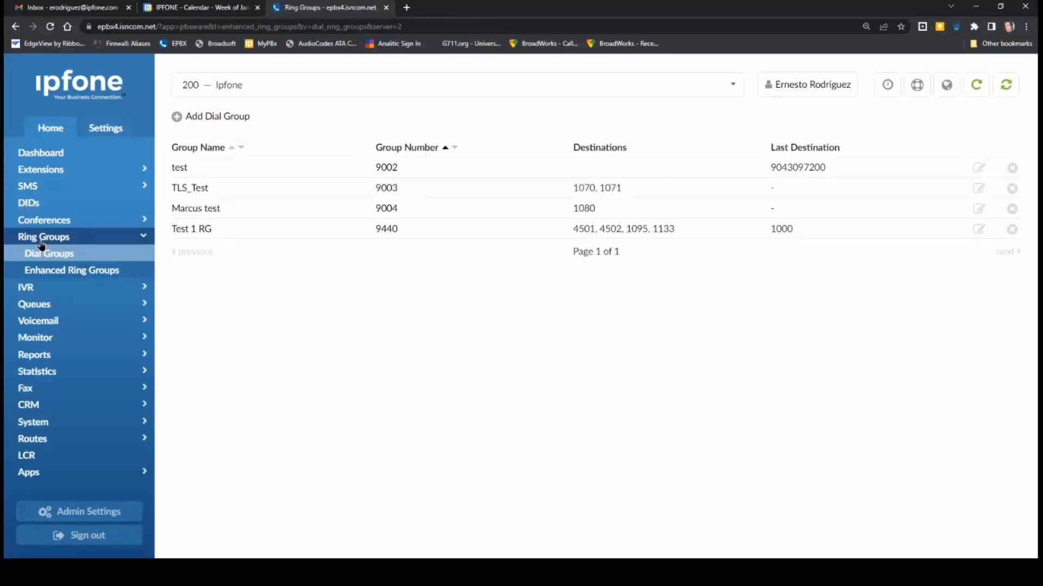
pyautogui.click(195, 232)
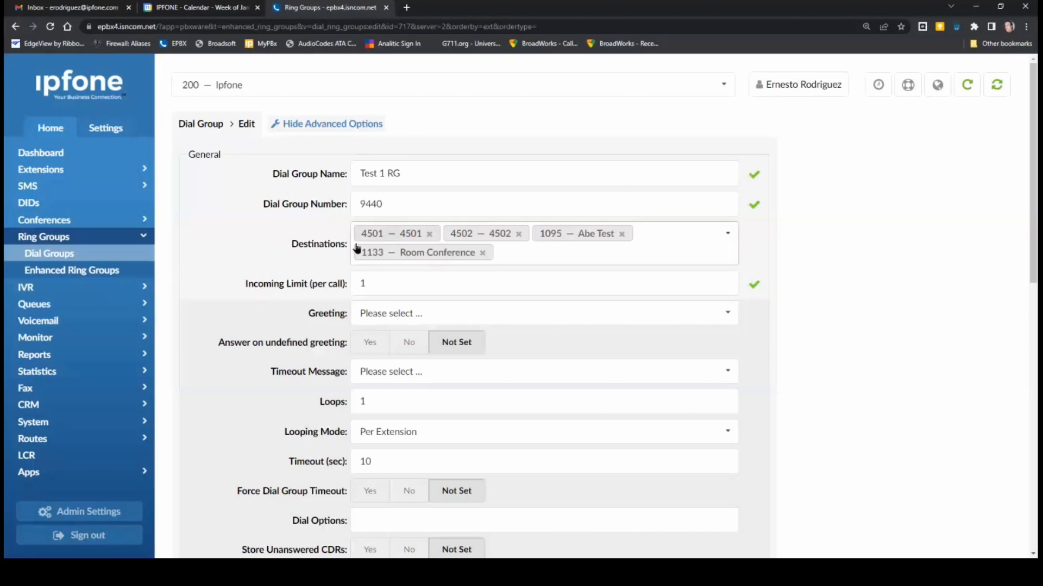
pyautogui.click(722, 237)
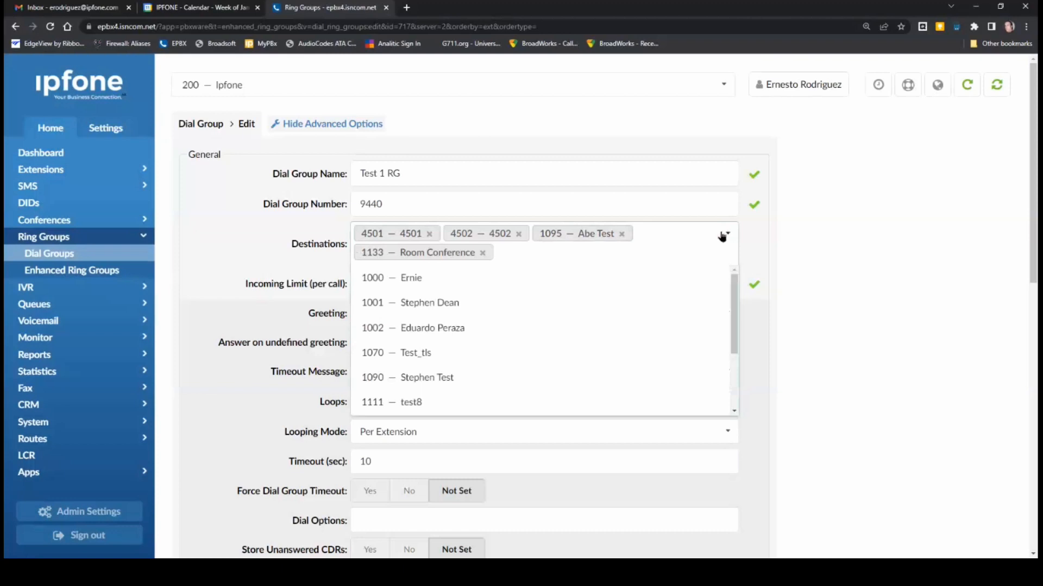
pyautogui.click(412, 331)
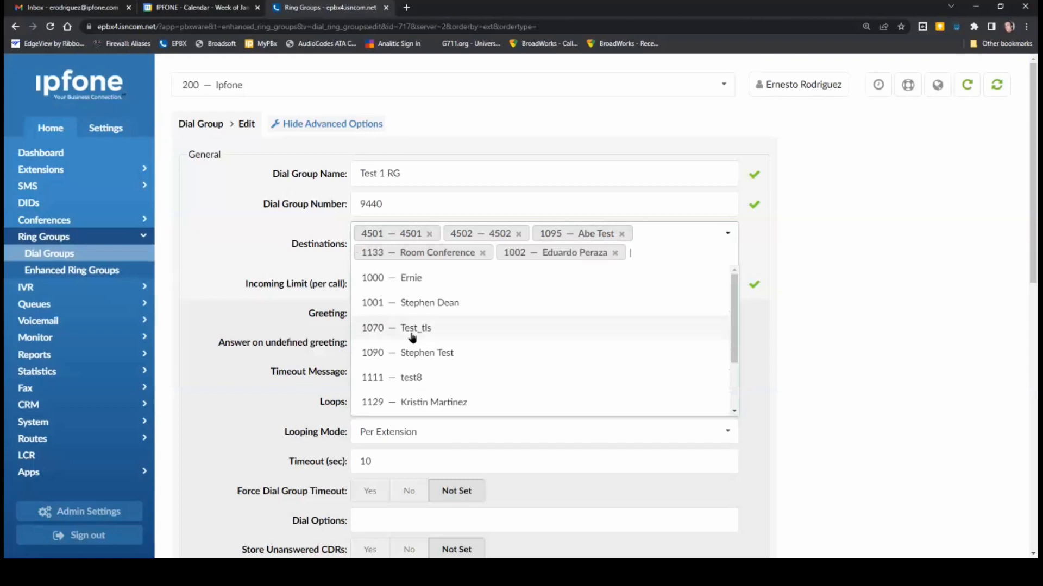
pyautogui.click(408, 353)
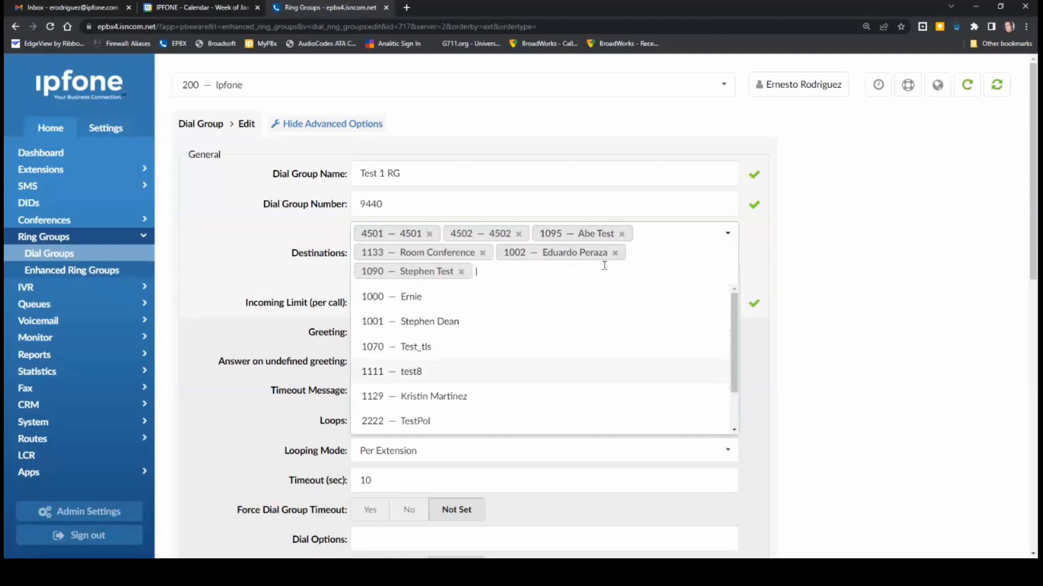
pyautogui.click(615, 253)
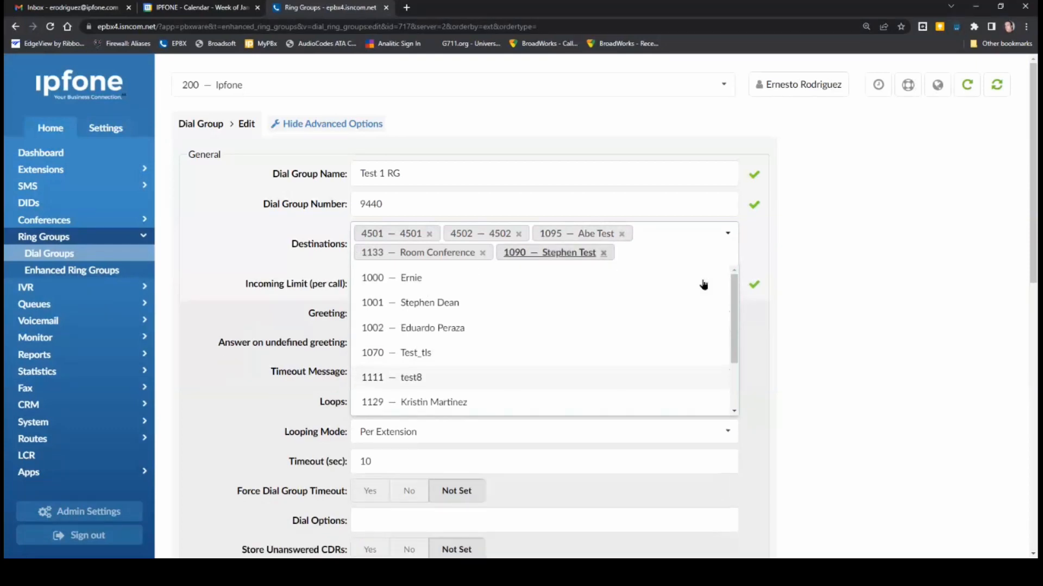
pyautogui.click(878, 311)
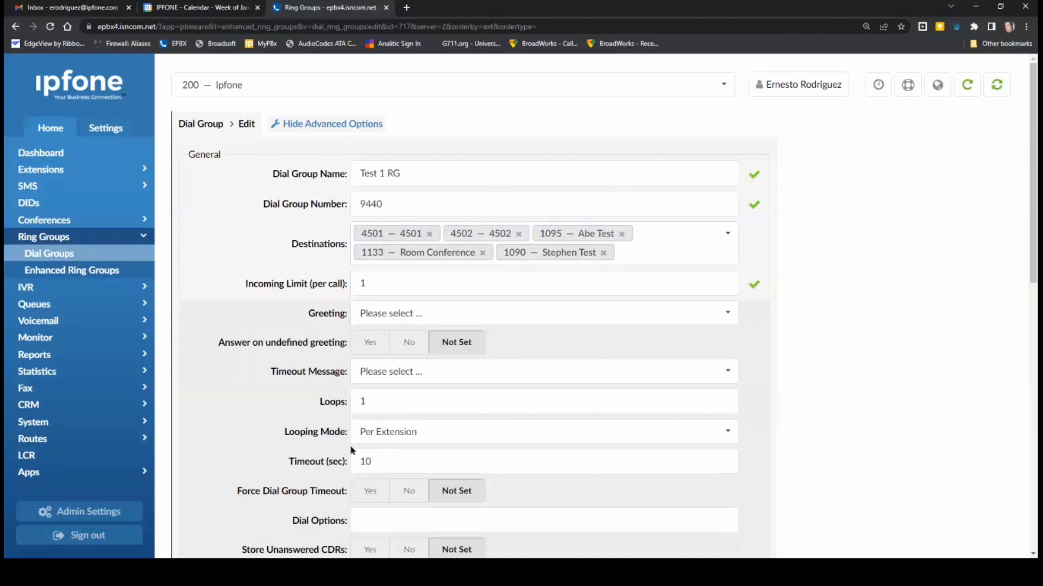
# Set the dial group's timeout to 30 seconds.
pyautogui.doubleClick(400, 461)
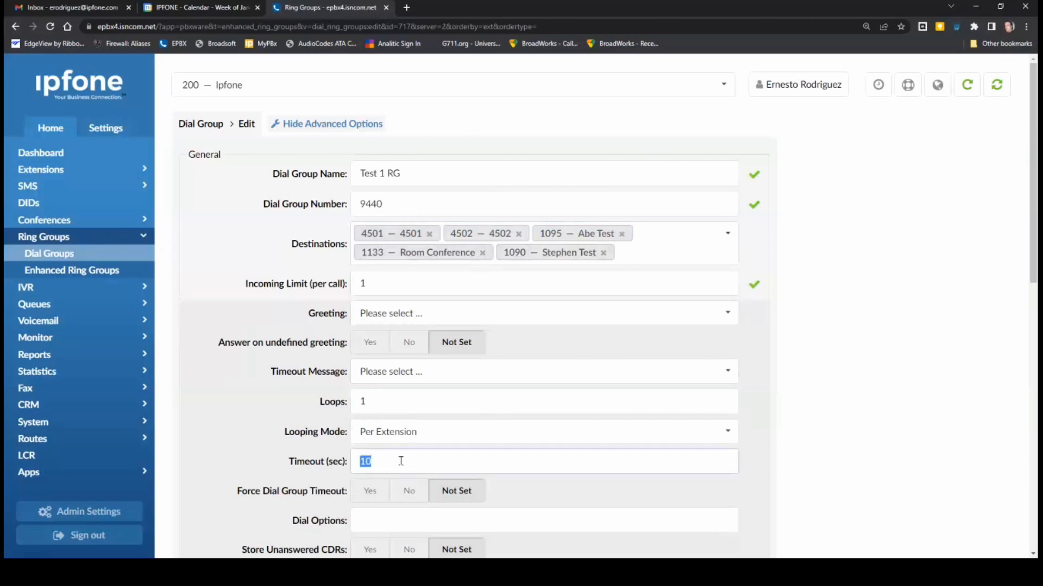
pyautogui.write('0')
pyautogui.click(901, 312)
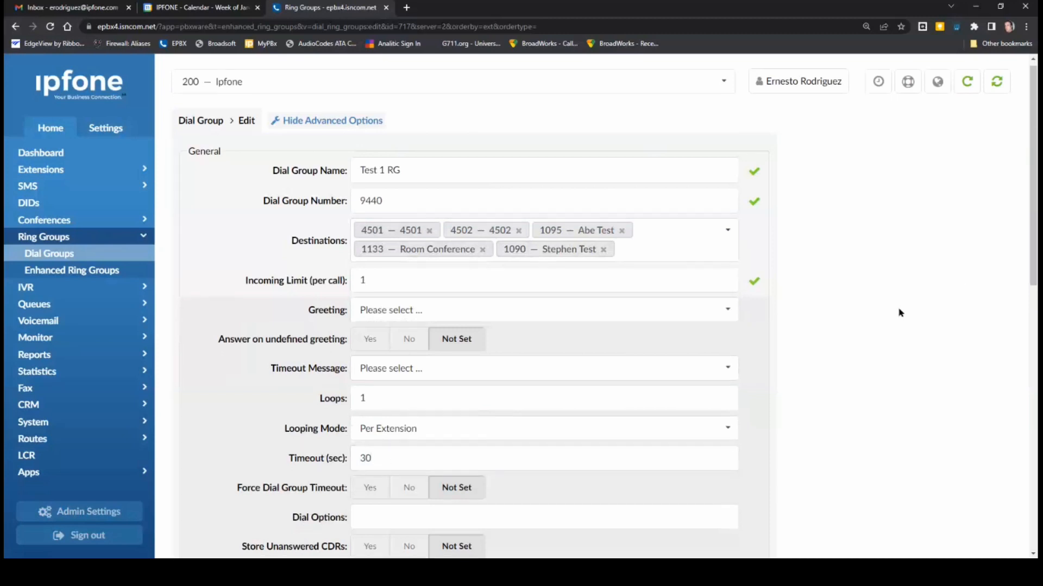
# Make voicemail the last destination for extension 1000 in the dial group, and save the group.
pyautogui.scroll(-10, 901, 312)
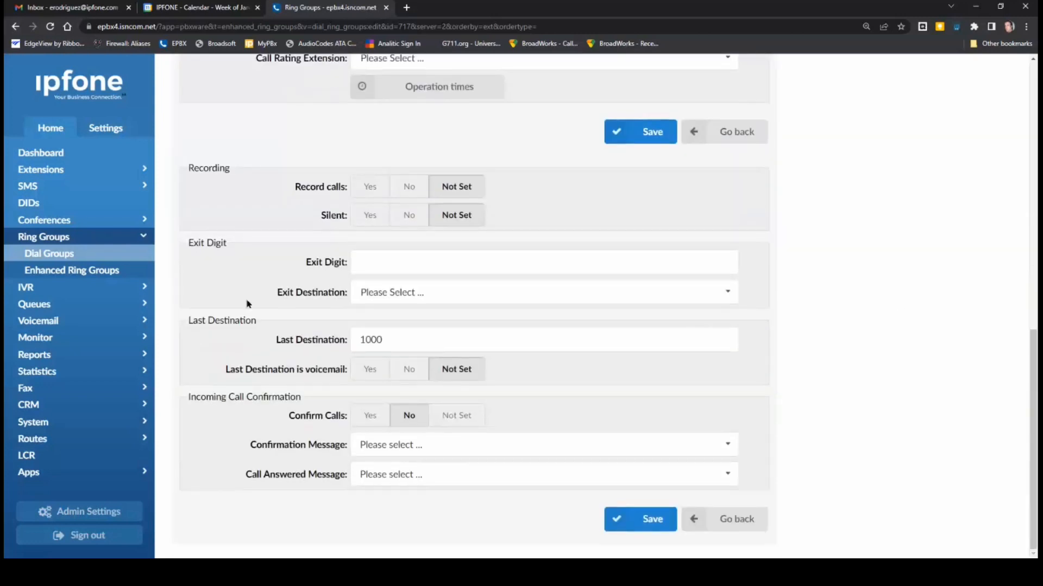
pyautogui.click(369, 377)
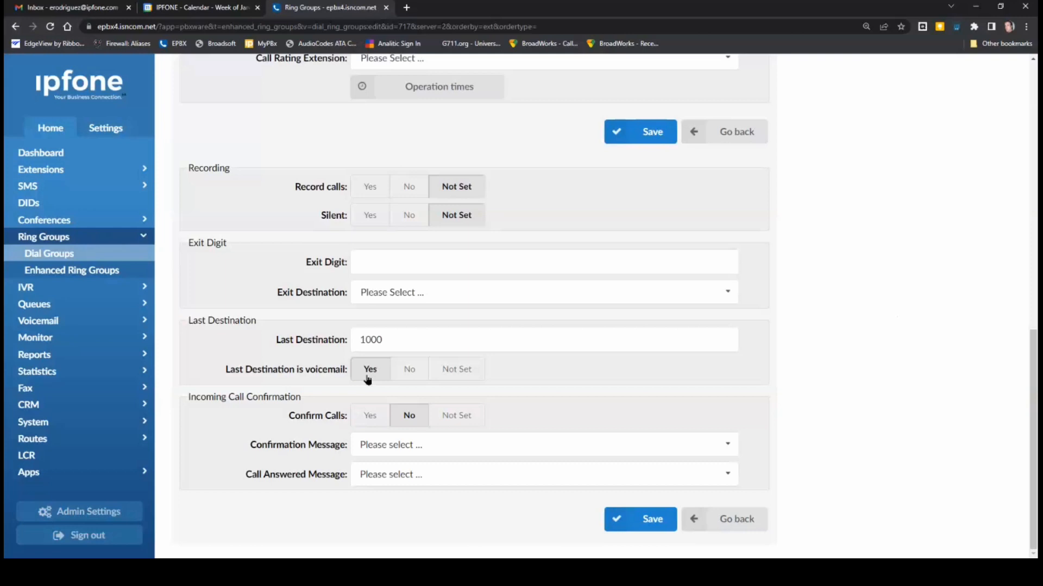
pyautogui.doubleClick(365, 339)
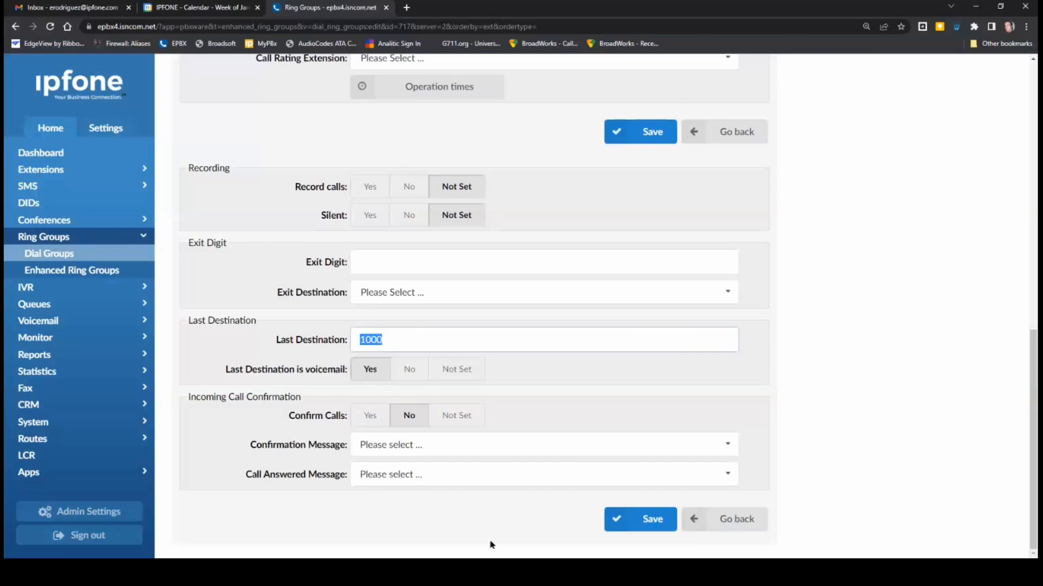
pyautogui.click(643, 526)
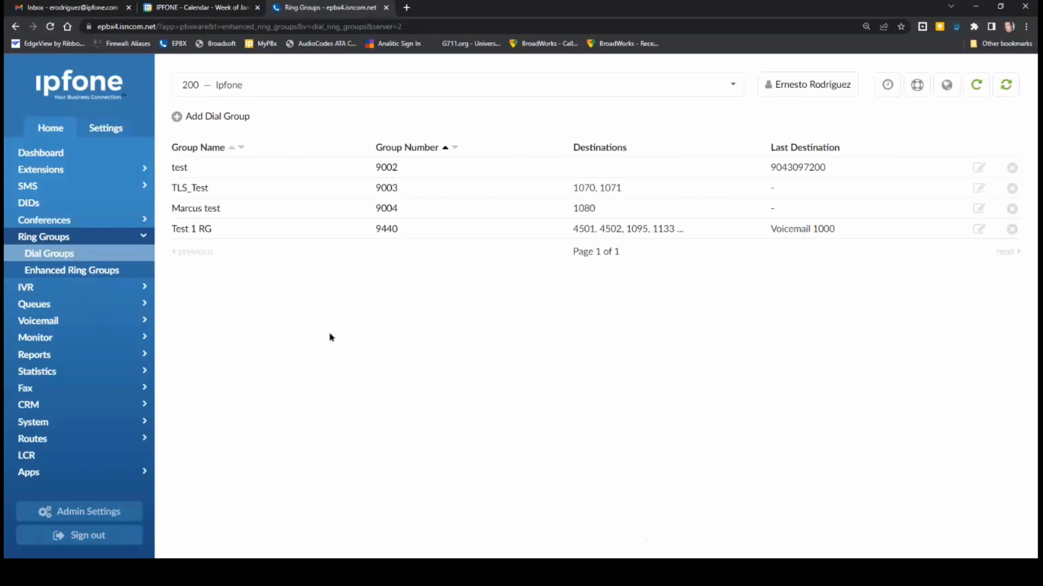
# Open the Test IVR for editing and review its IVR name and number.
pyautogui.click(31, 288)
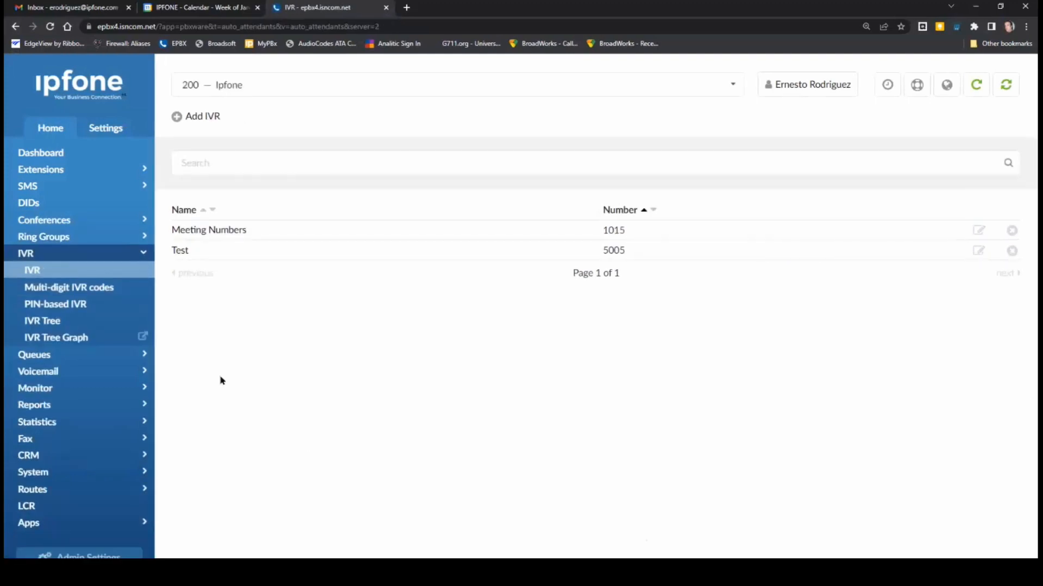
pyautogui.click(179, 256)
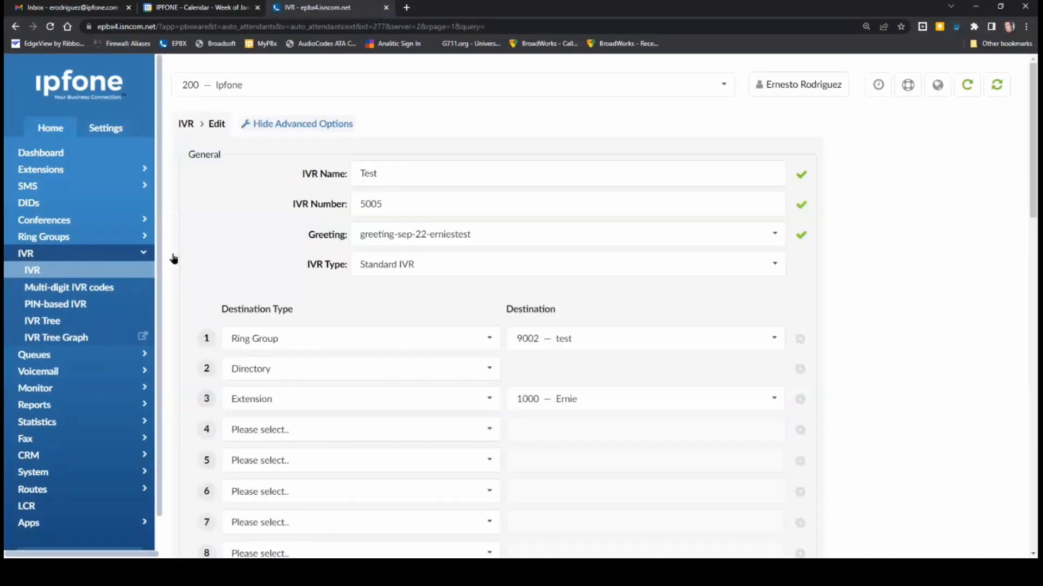
pyautogui.doubleClick(414, 175)
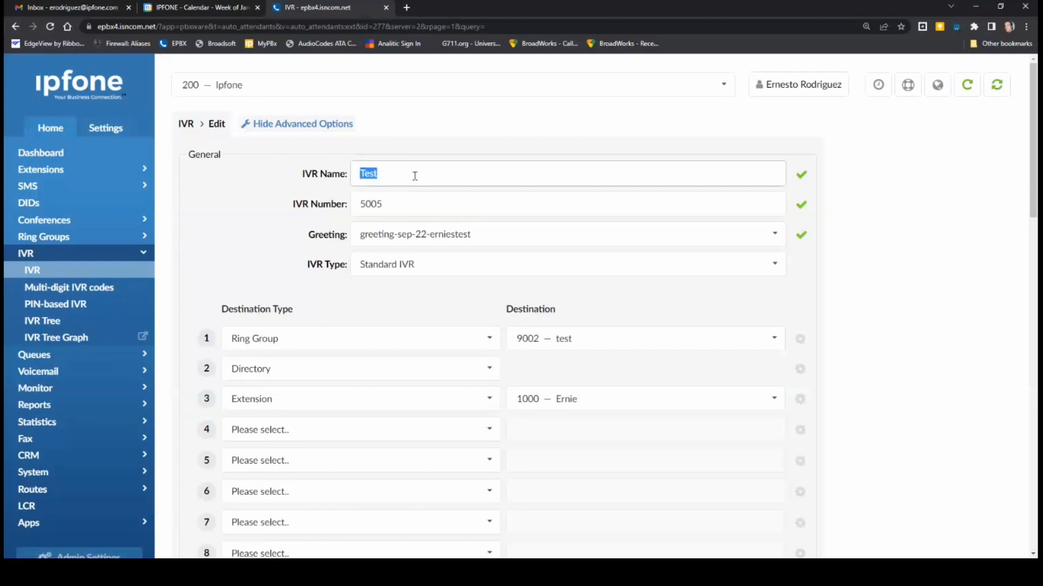
pyautogui.doubleClick(398, 204)
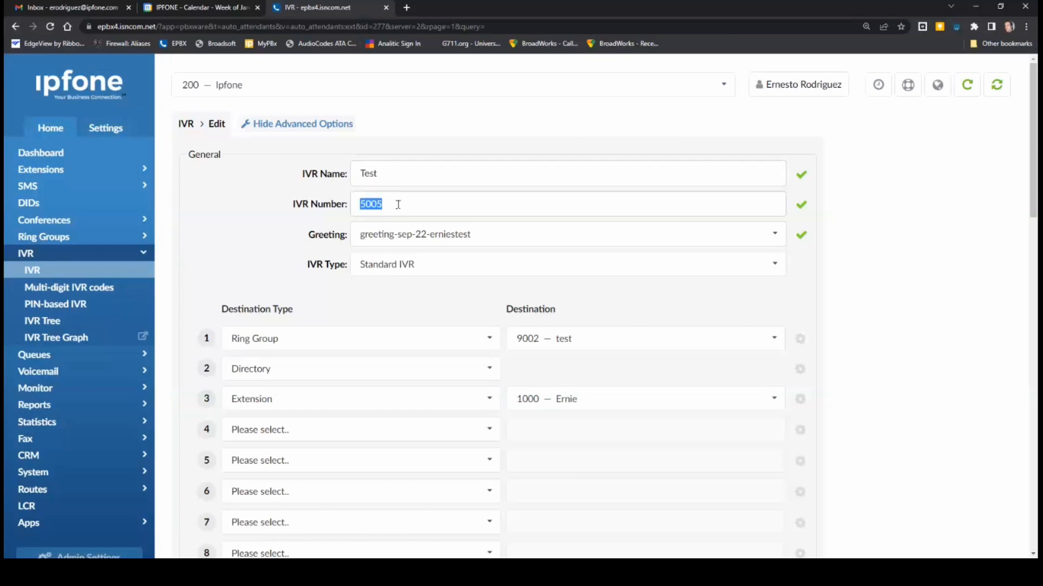
# Set the IVR number to 9000 and check the available greetings, keeping greeting-sep-22-erniestest.
pyautogui.write('9000')
pyautogui.click(448, 241)
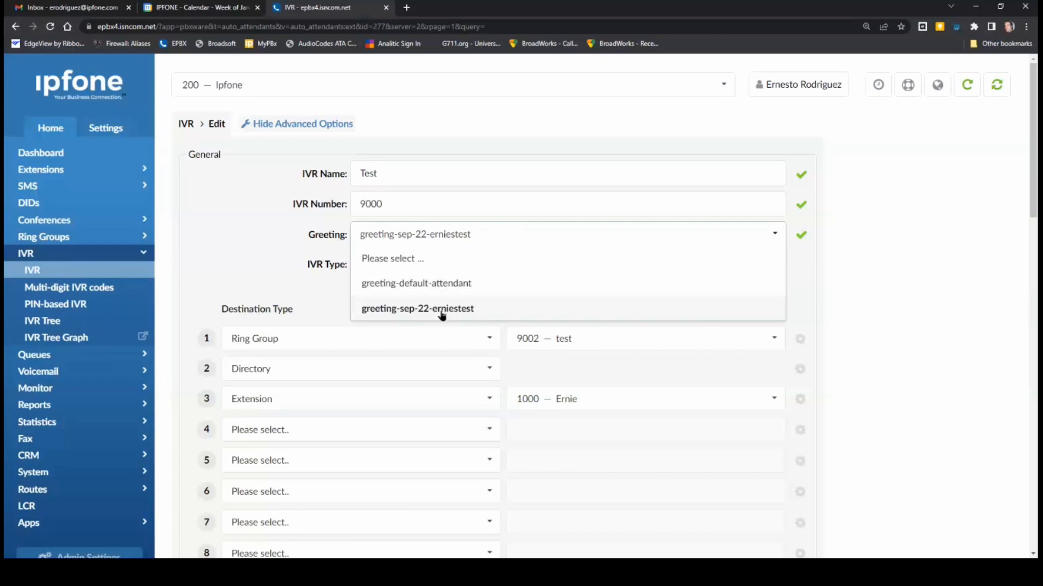
pyautogui.click(215, 236)
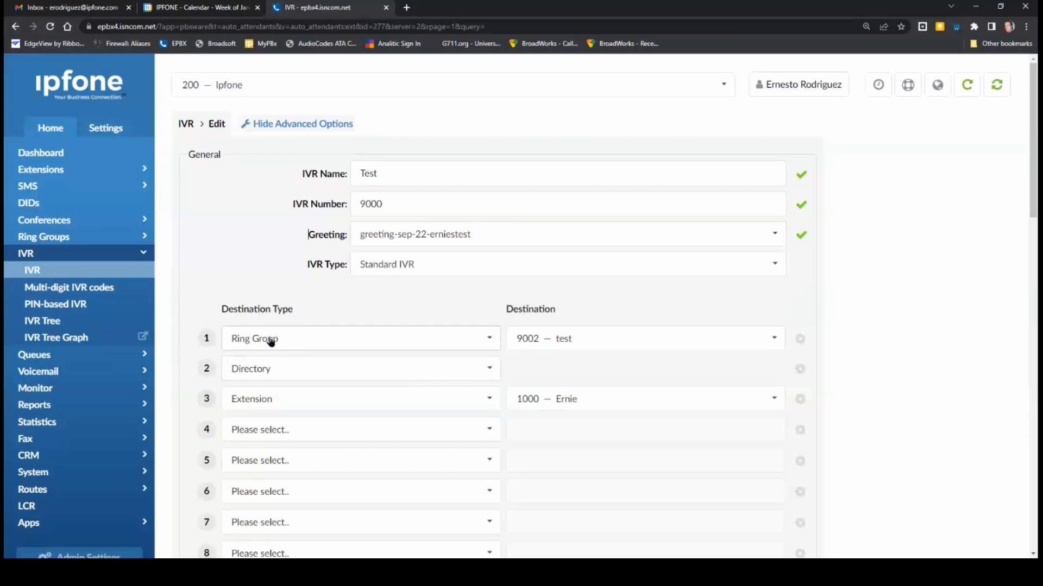
# Route IVR option 3 to the voicemail of extension 1000, and save the IVR.
pyautogui.scroll(-2, 317, 364)
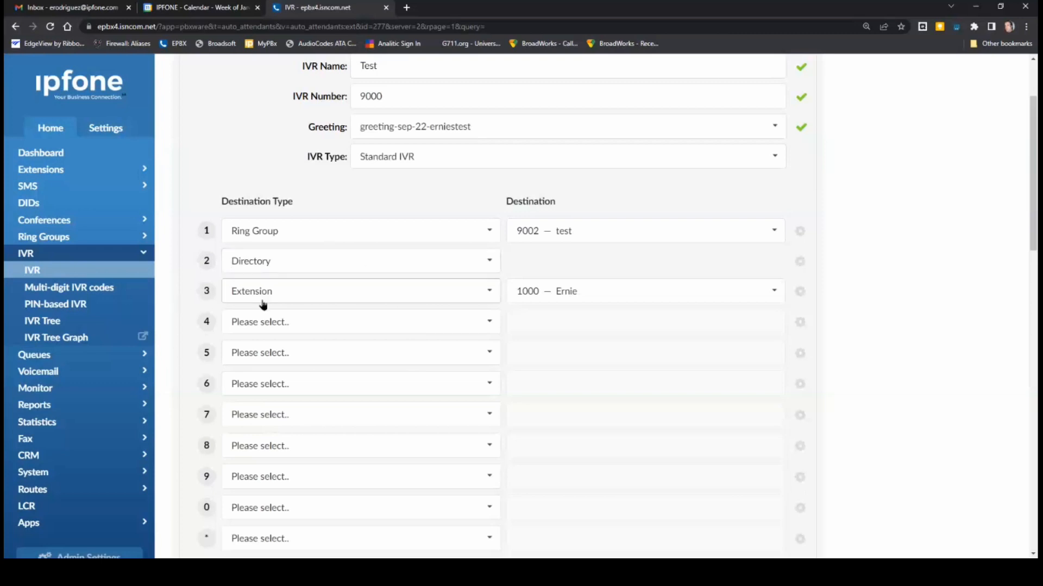
pyautogui.click(290, 294)
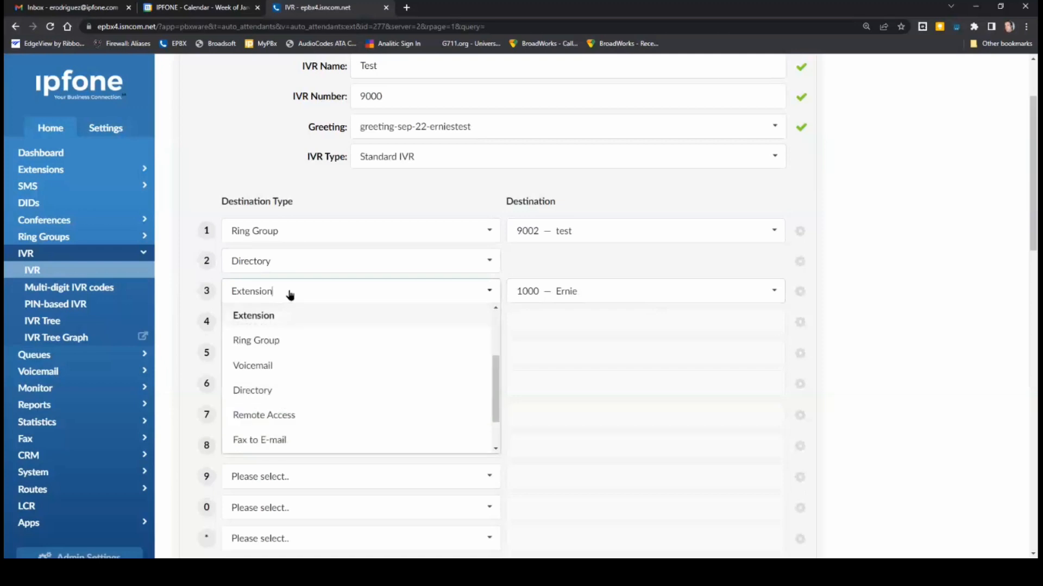
pyautogui.click(242, 366)
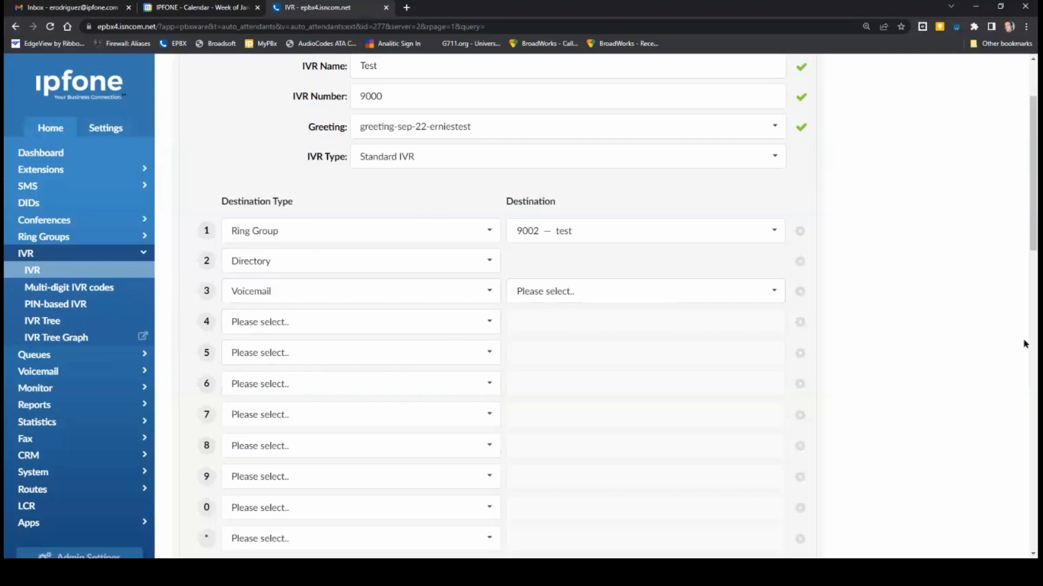
pyautogui.click(550, 294)
pyautogui.click(563, 341)
pyautogui.scroll(-4, 916, 344)
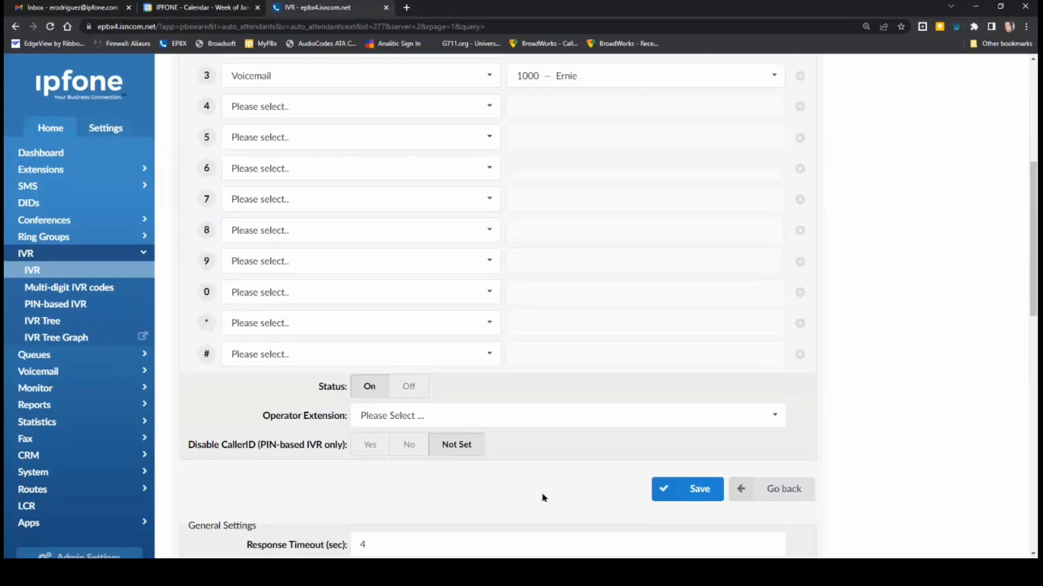
pyautogui.click(683, 495)
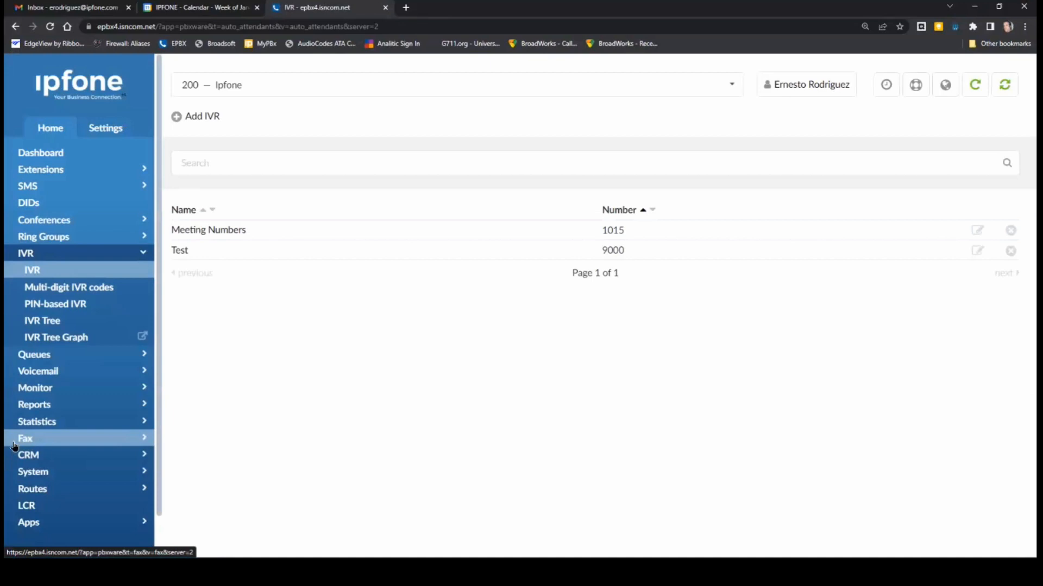
# Review the voicemail messages in the inbox of mailbox 1000, selecting and deselecting message 0003.
pyautogui.click(45, 374)
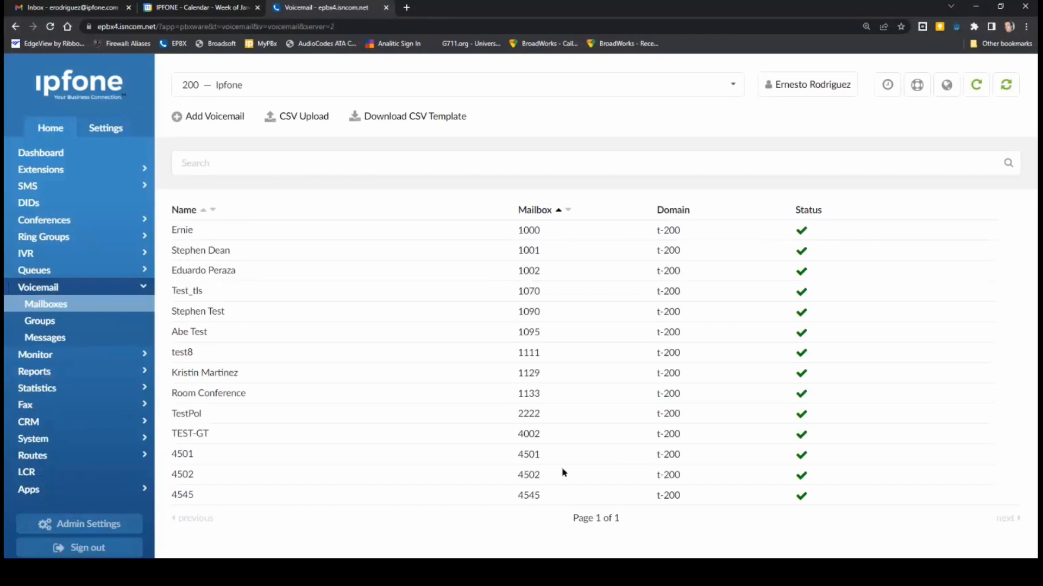
pyautogui.click(64, 339)
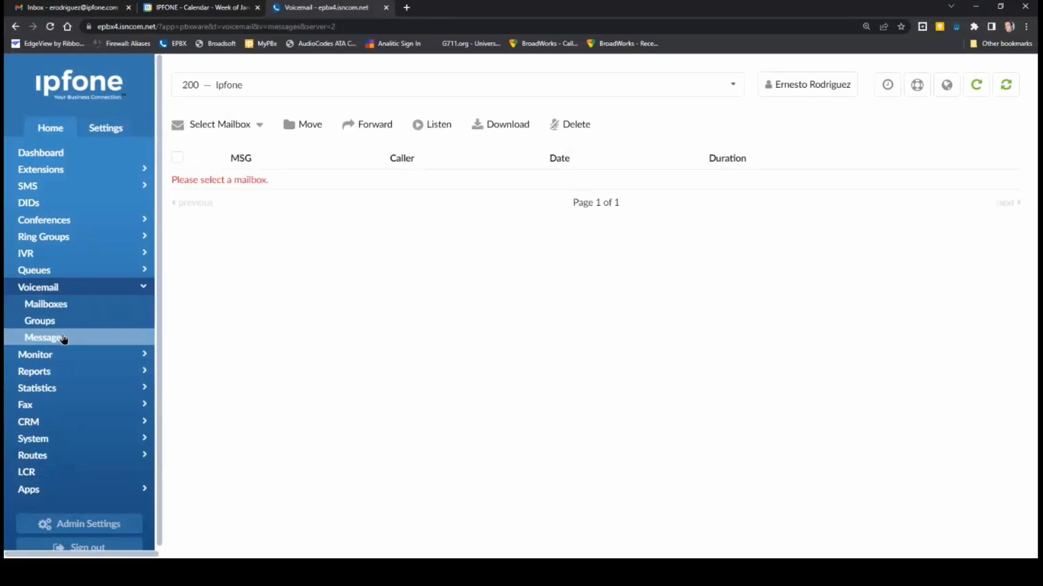
pyautogui.click(242, 126)
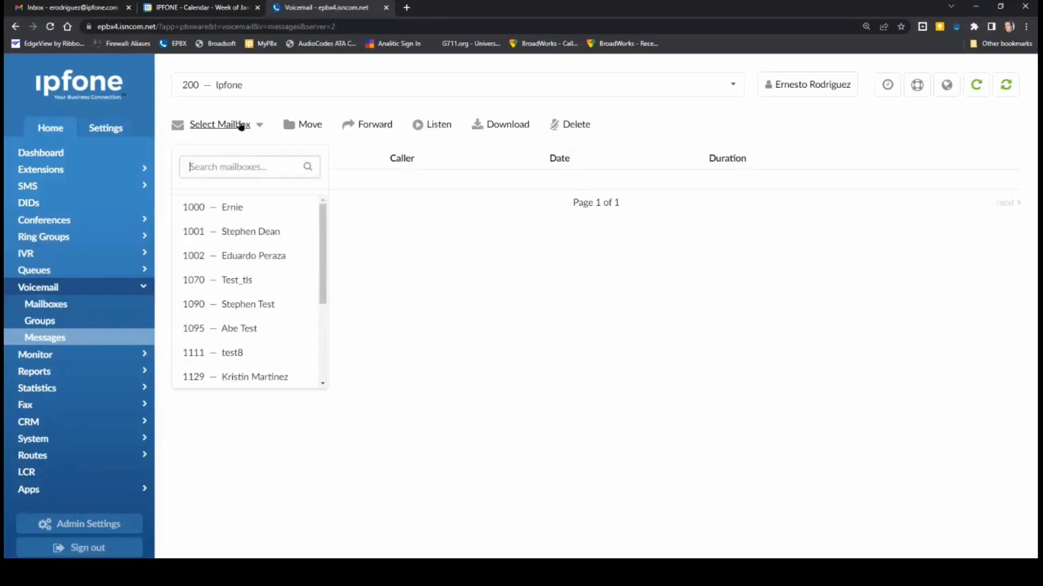
pyautogui.click(234, 208)
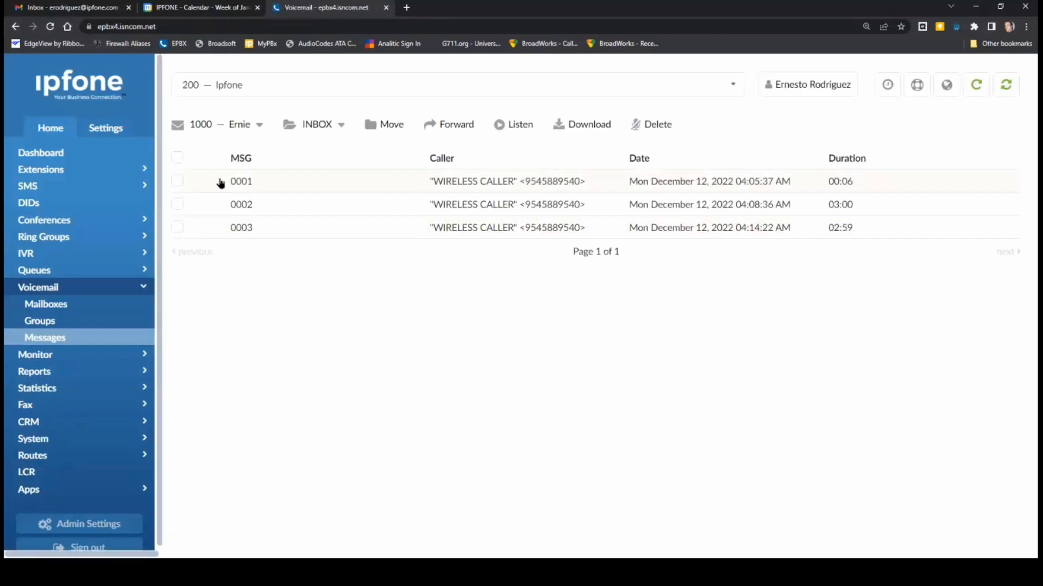
pyautogui.click(178, 228)
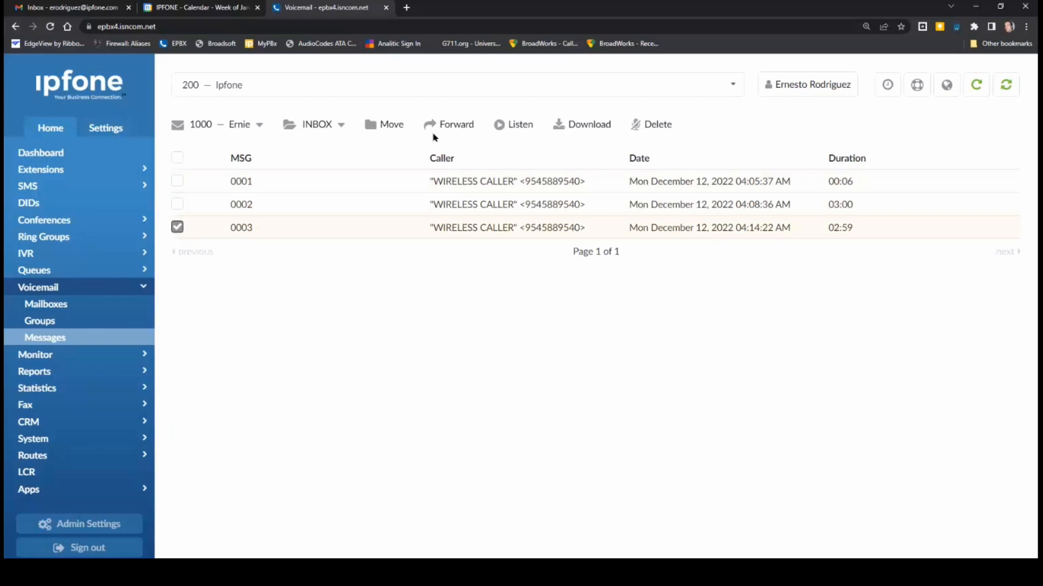
pyautogui.click(173, 231)
# Examine the monitoring pages for extensions, apps and live calls.
pyautogui.click(57, 355)
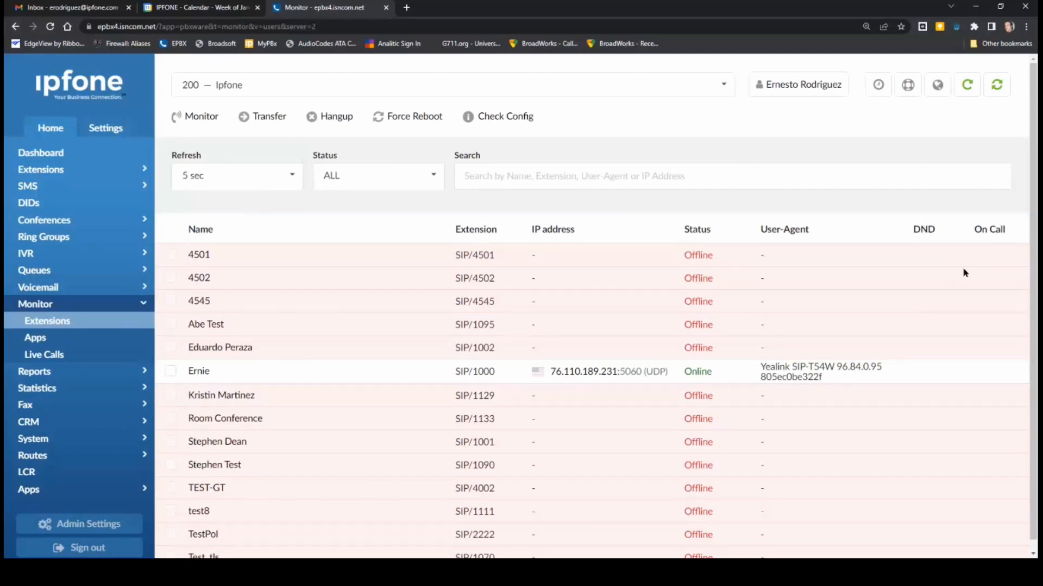
pyautogui.scroll(-1, 972, 263)
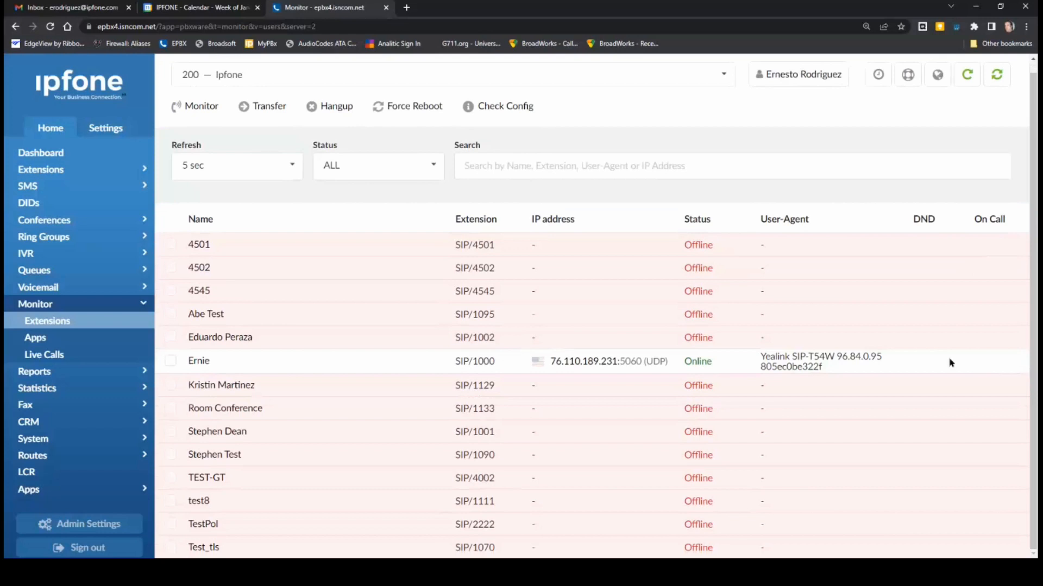
pyautogui.click(38, 342)
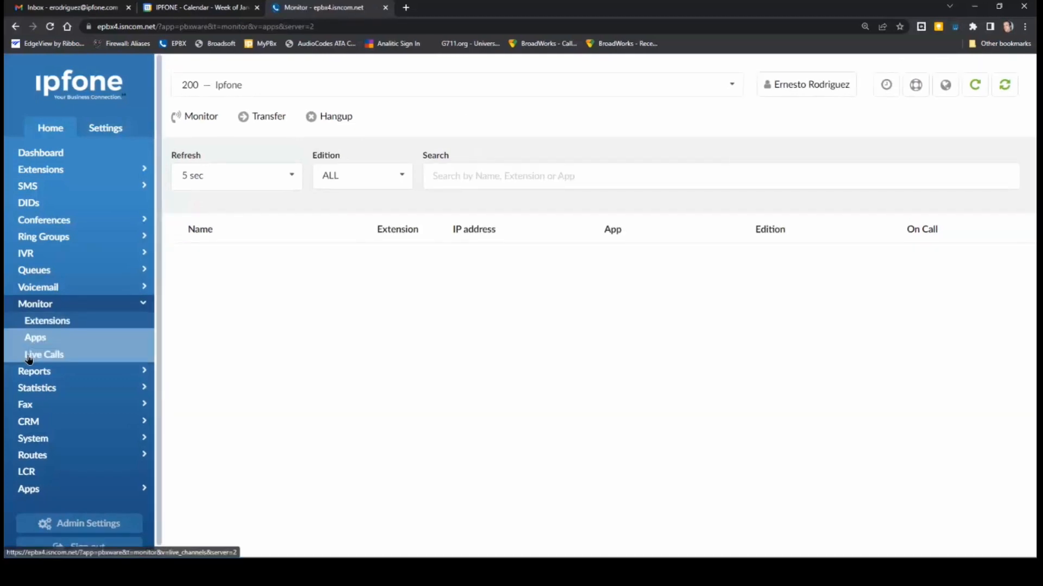
pyautogui.click(28, 357)
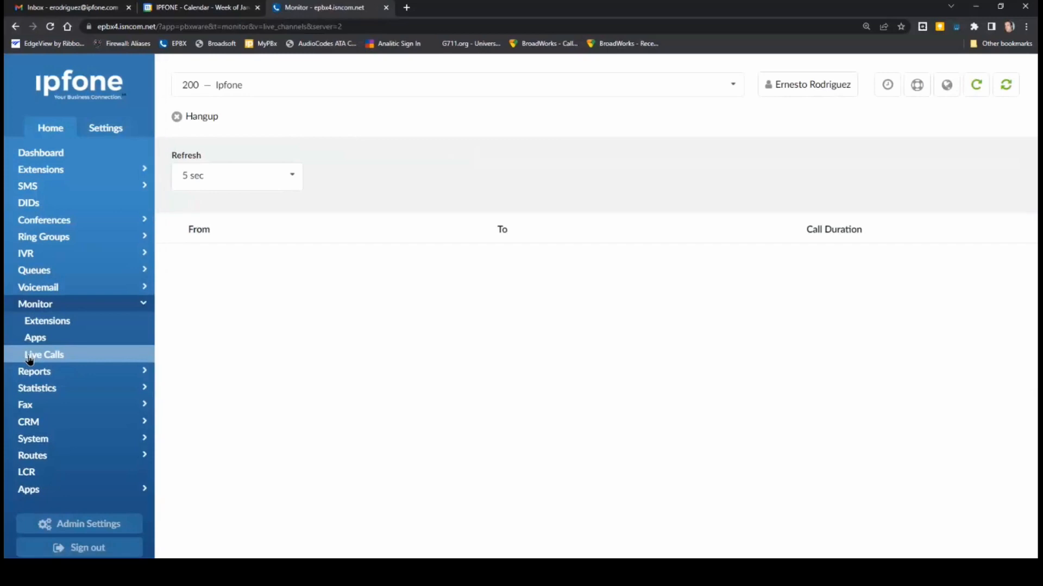
# Run the CDR report for the last 7 days and look through the available call status filters.
pyautogui.click(43, 372)
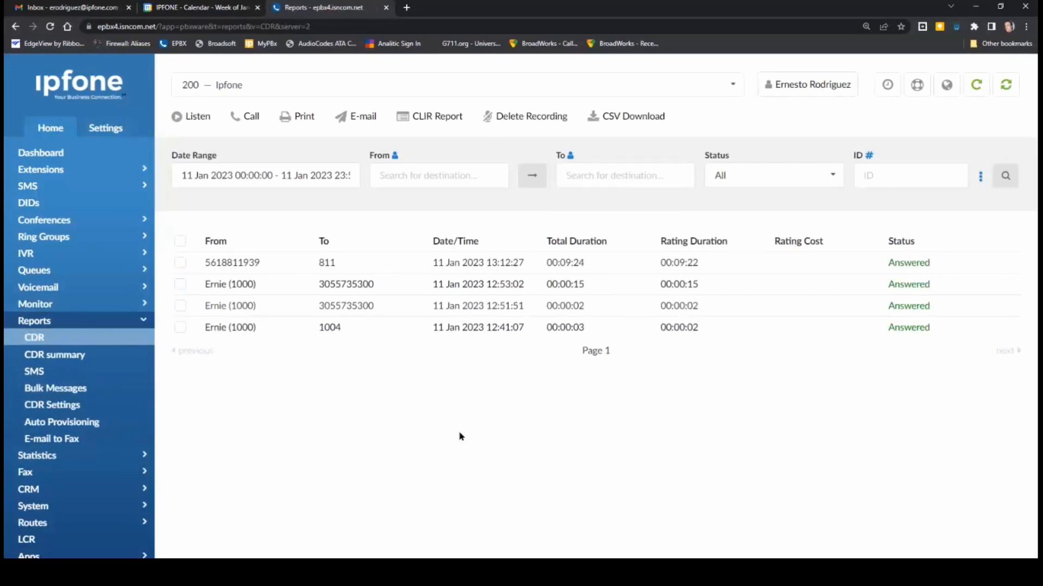
pyautogui.click(232, 176)
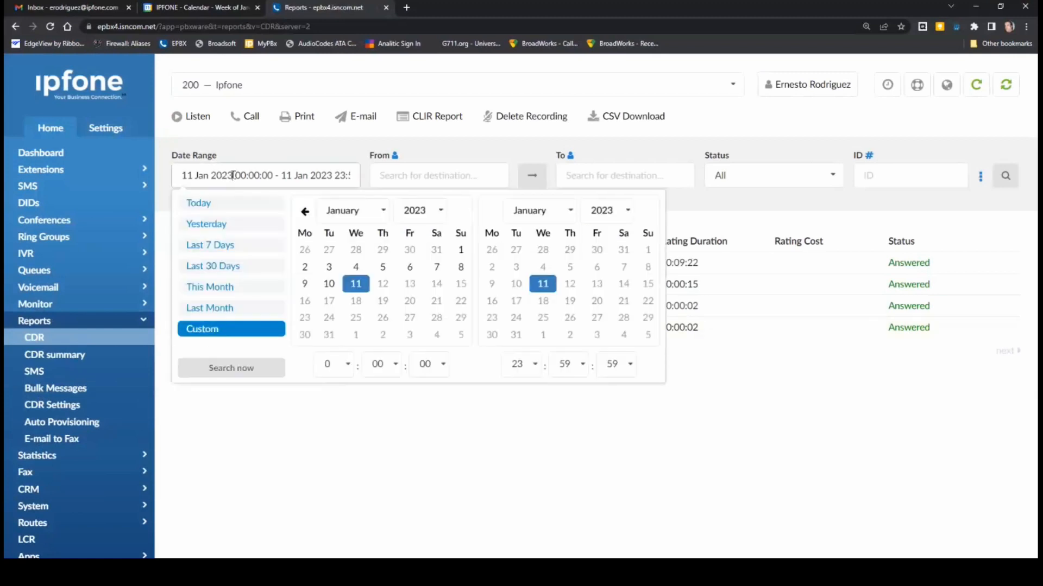
pyautogui.click(197, 245)
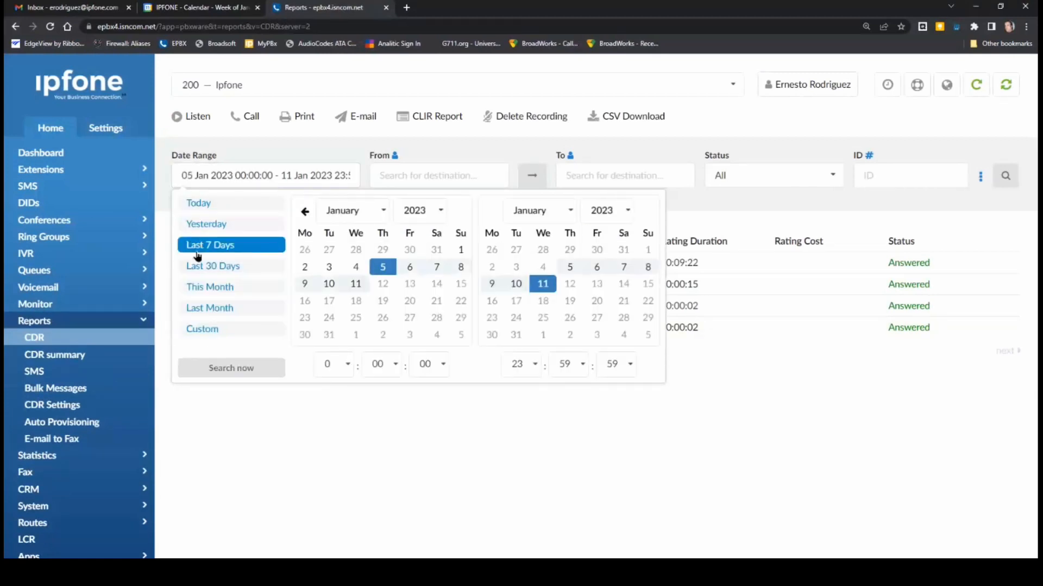
pyautogui.click(218, 368)
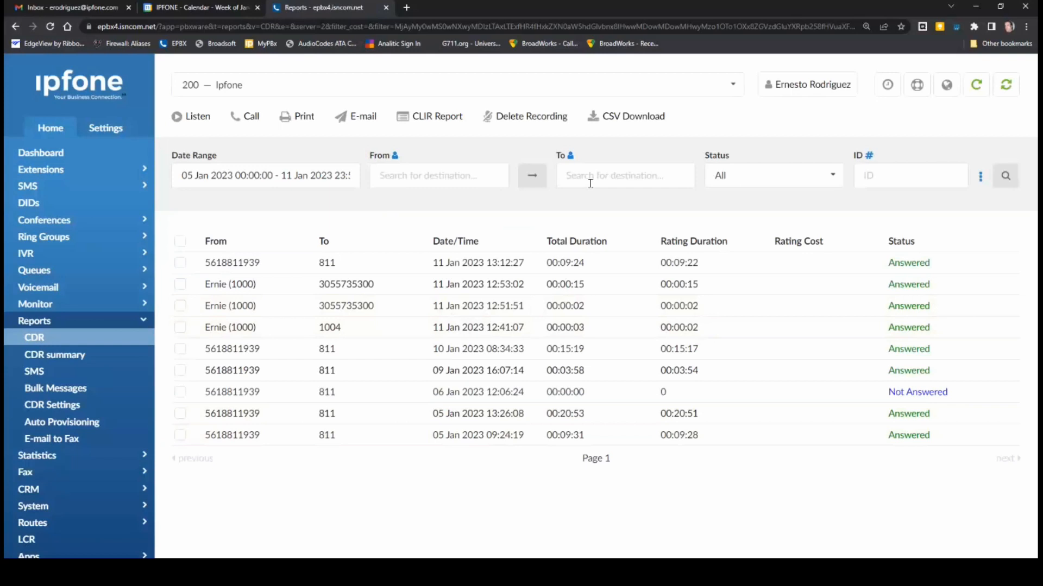
pyautogui.click(766, 183)
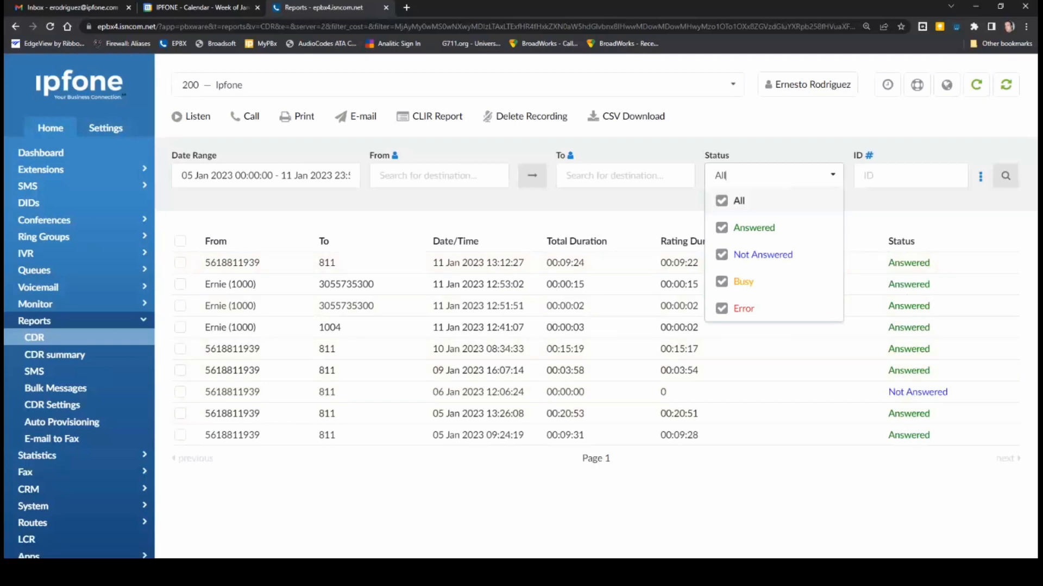
# Search the system's sound files for names containing "g".
pyautogui.click(57, 507)
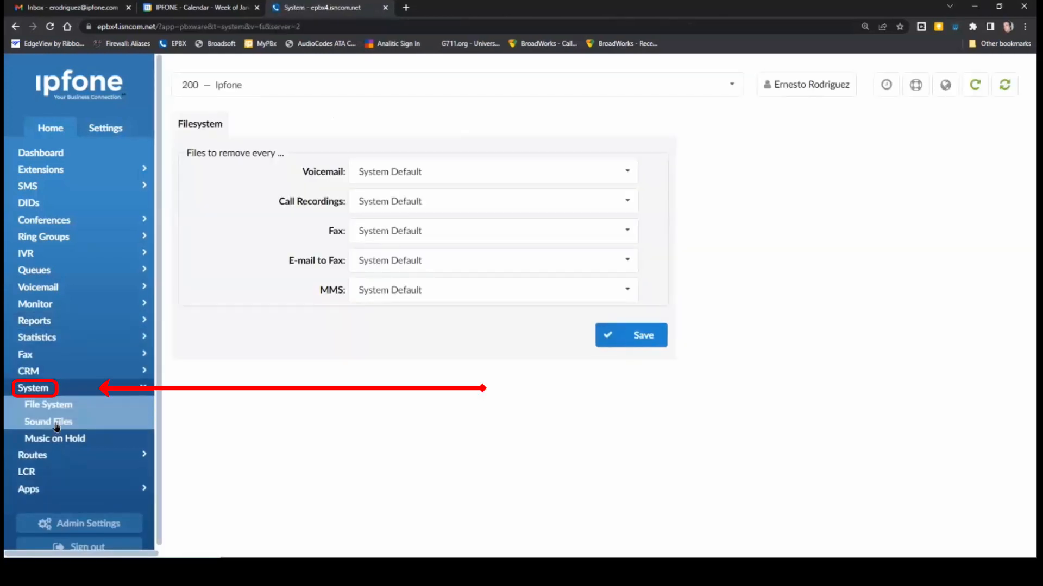
pyautogui.click(56, 424)
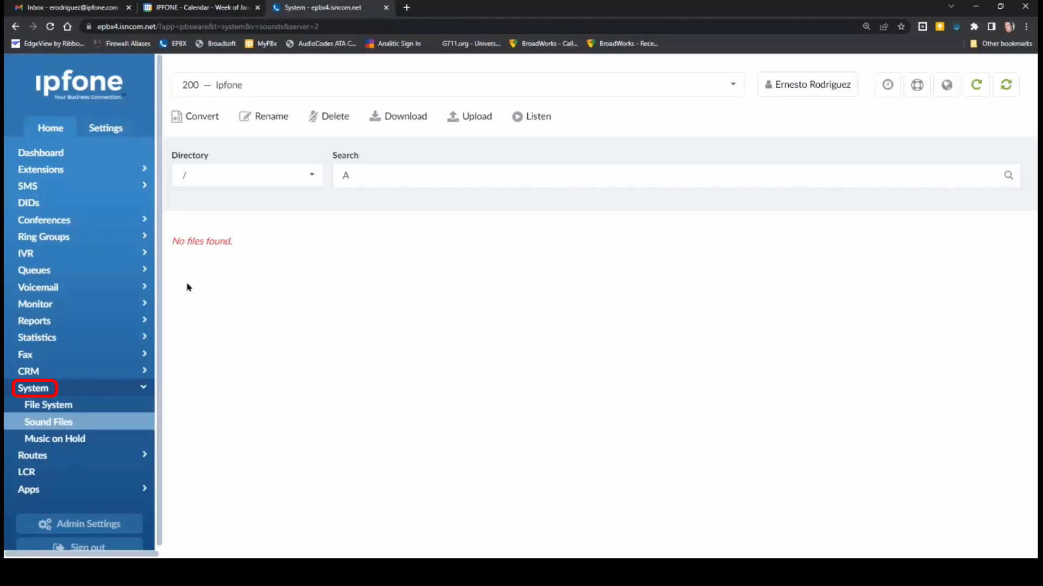
pyautogui.click(362, 175)
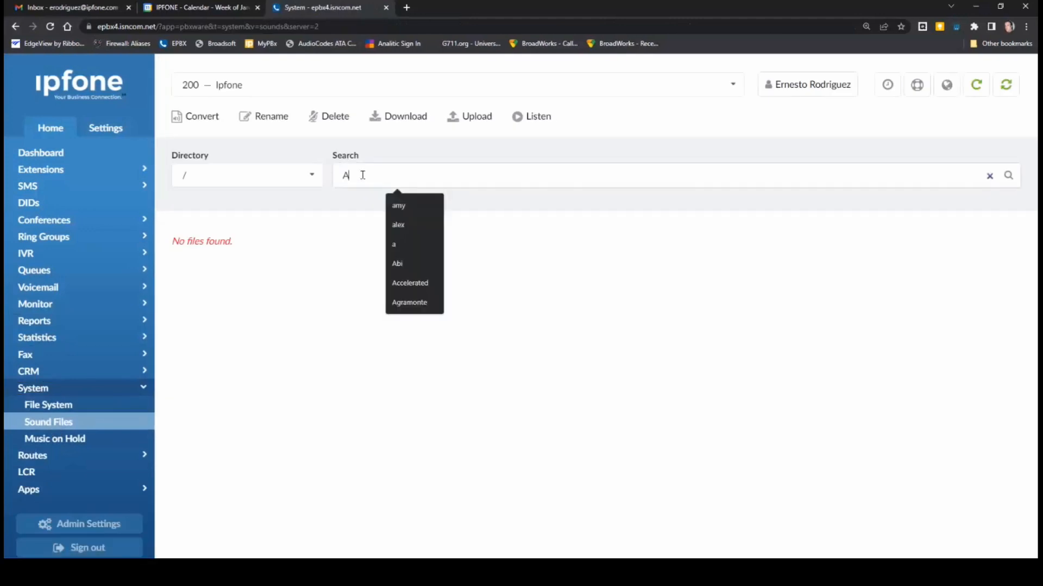
pyautogui.doubleClick(362, 175)
pyautogui.write('g')
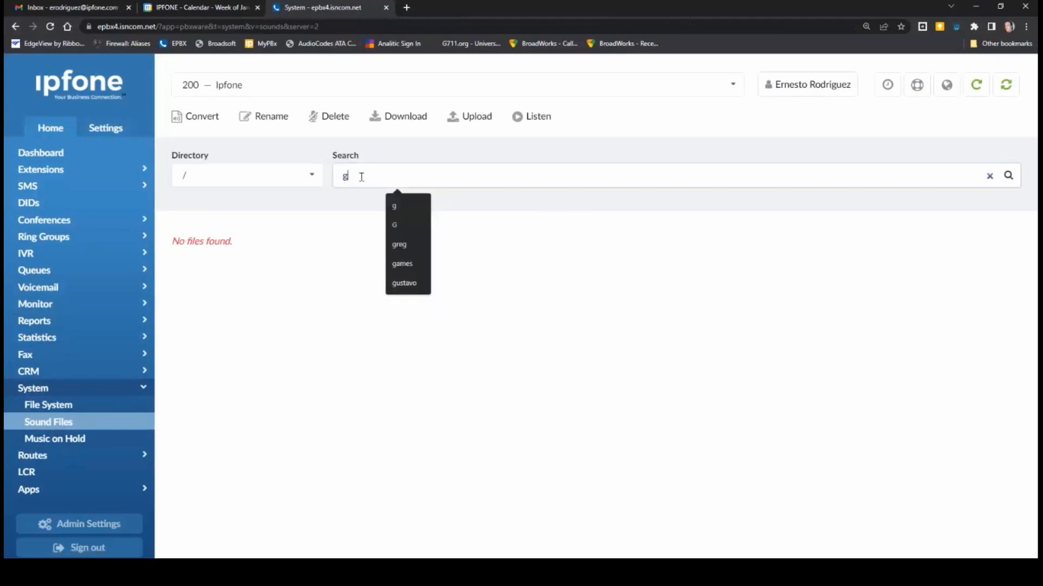
pyautogui.press('Return')
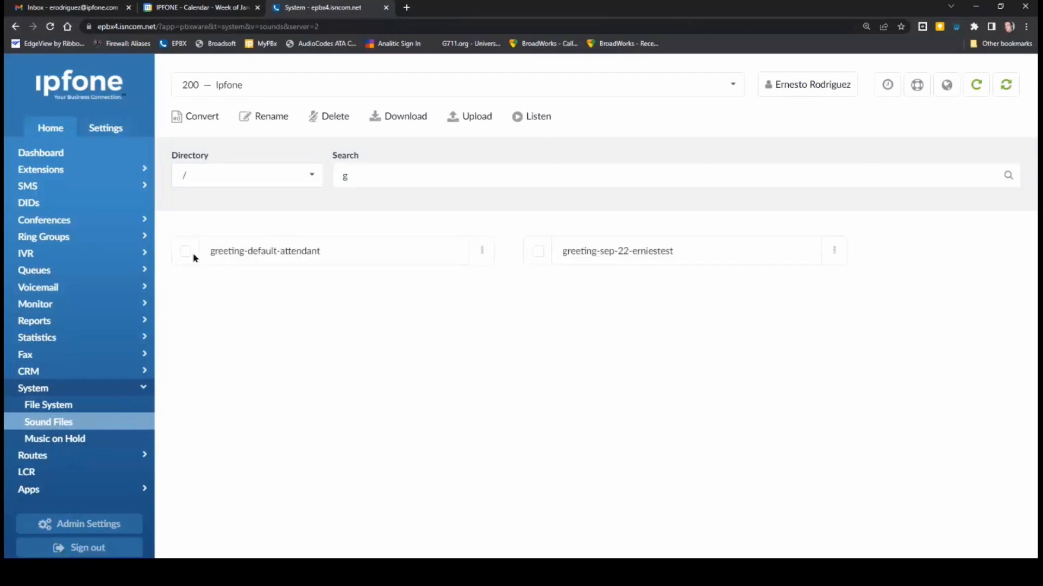
# Select the greeting-sep-22-erniestest sound file, view its recording in the player, and close the player.
pyautogui.click(538, 253)
pyautogui.click(538, 116)
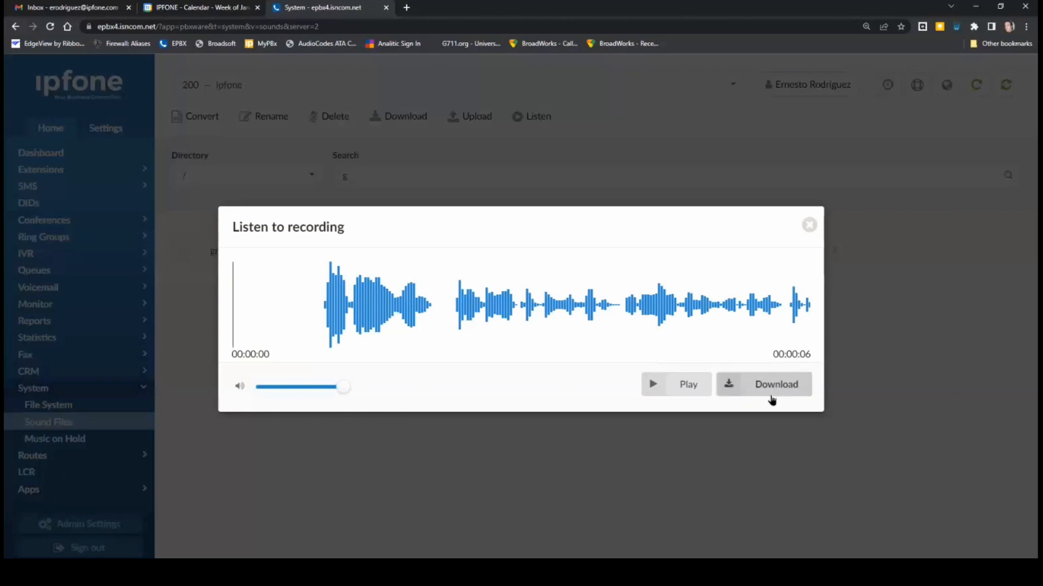
pyautogui.click(808, 224)
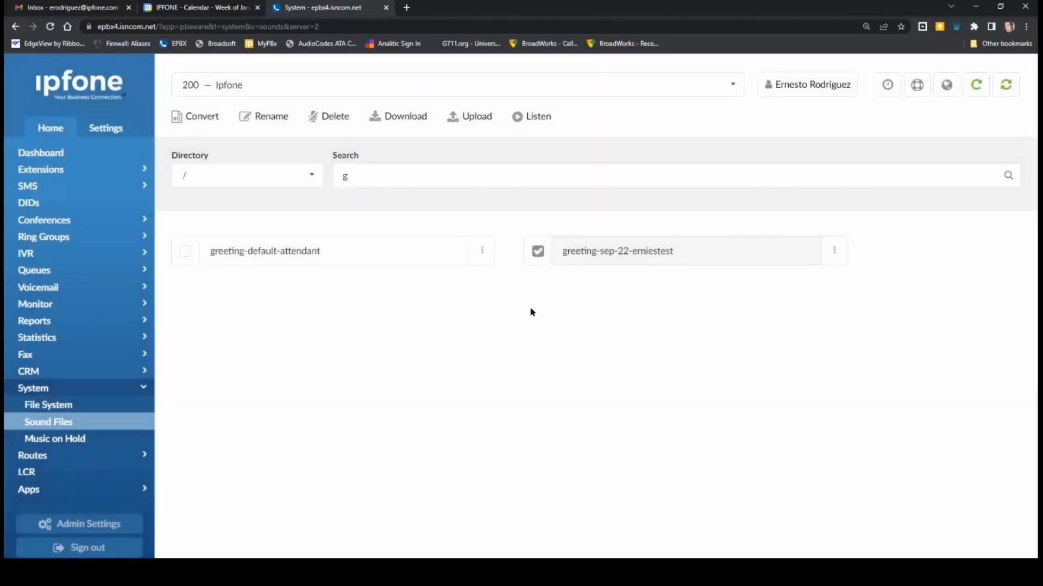
# Shorten the name of the greeting-sep-22-erniestest sound file to "greeting-sep-22-" in its name field.
pyautogui.click(704, 254)
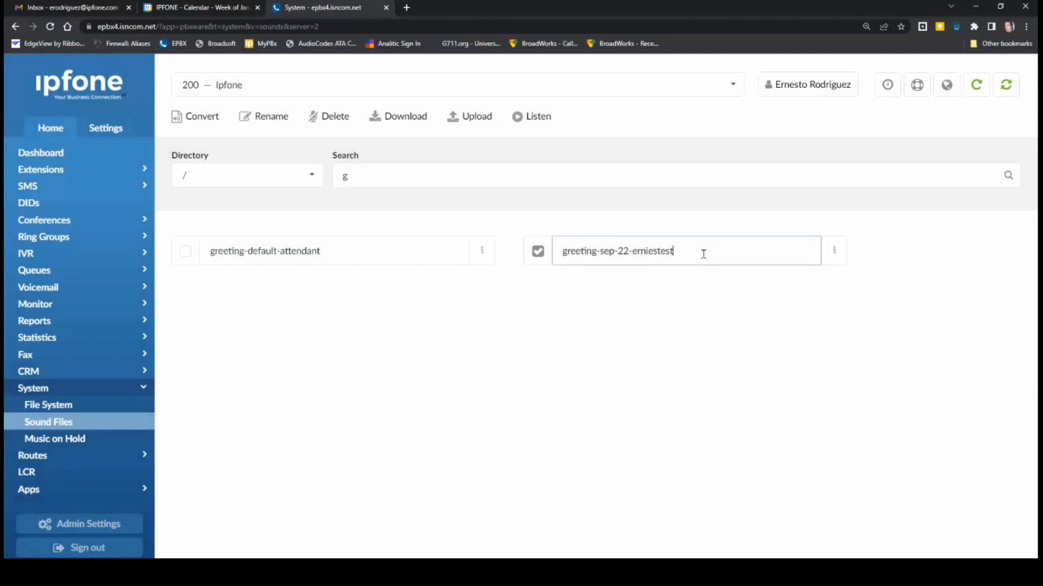
pyautogui.press('BackSpace')
pyautogui.press('BackSpace')
pyautogui.press('BackSpace')
pyautogui.press('BackSpace')
pyautogui.press('BackSpace')
pyautogui.press('BackSpace')
pyautogui.press('BackSpace')
pyautogui.press('BackSpace')
pyautogui.press('BackSpace')
pyautogui.press('BackSpace')
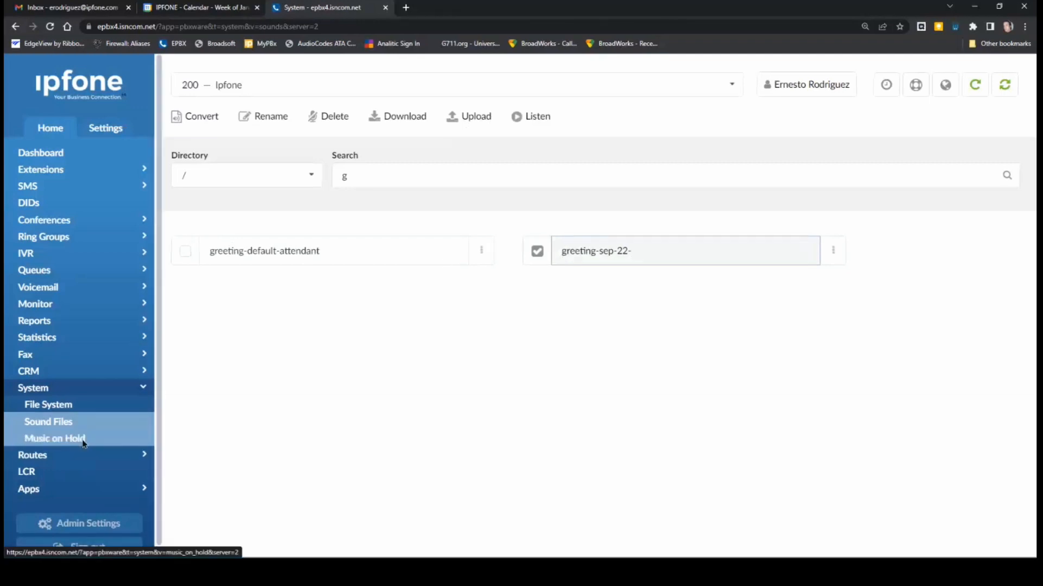
# Open the music on hold list, examine the blank form for adding a recording, and return without saving.
pyautogui.click(82, 440)
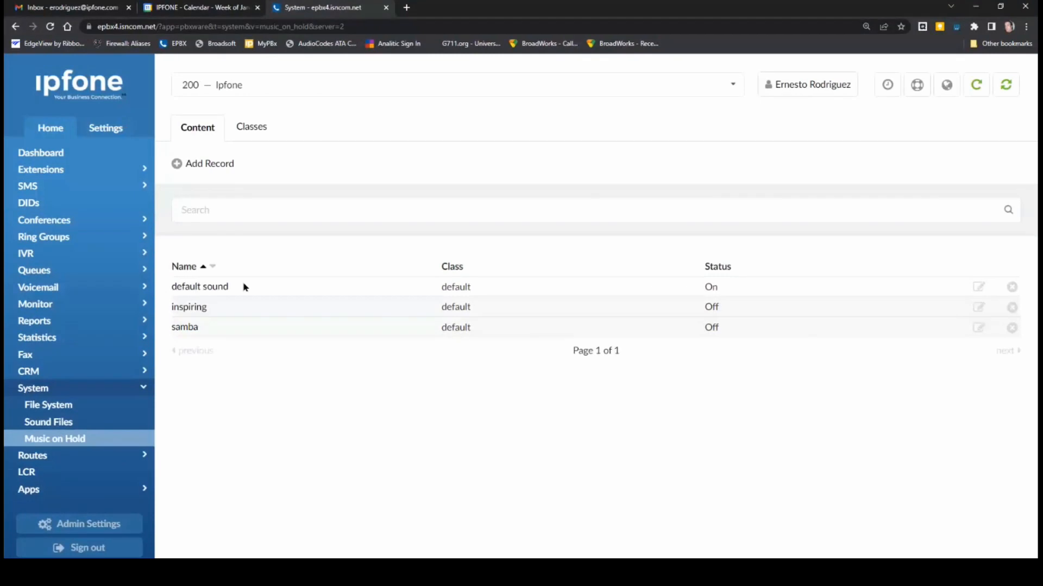
pyautogui.click(200, 164)
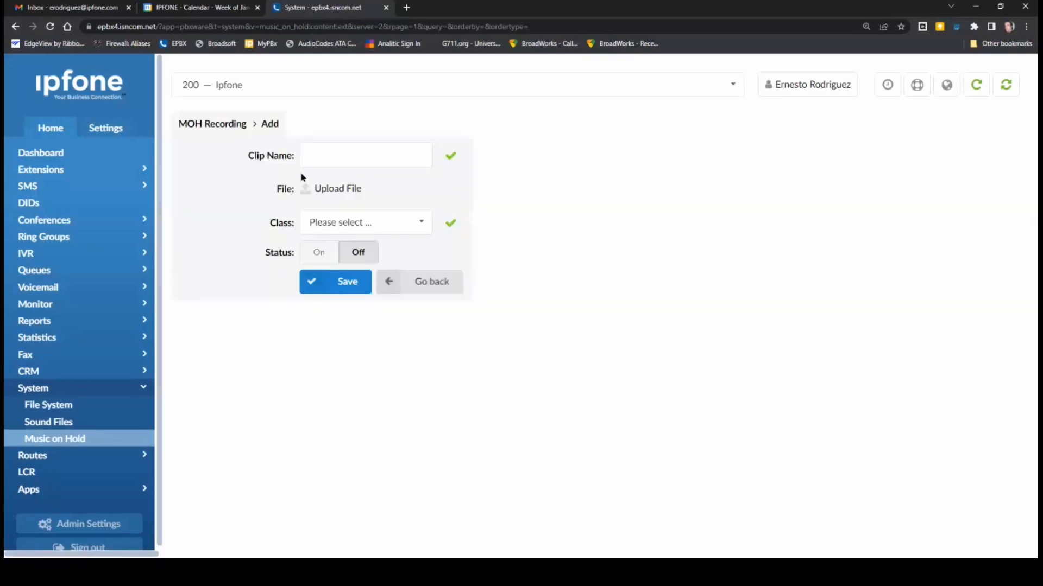
pyautogui.click(323, 150)
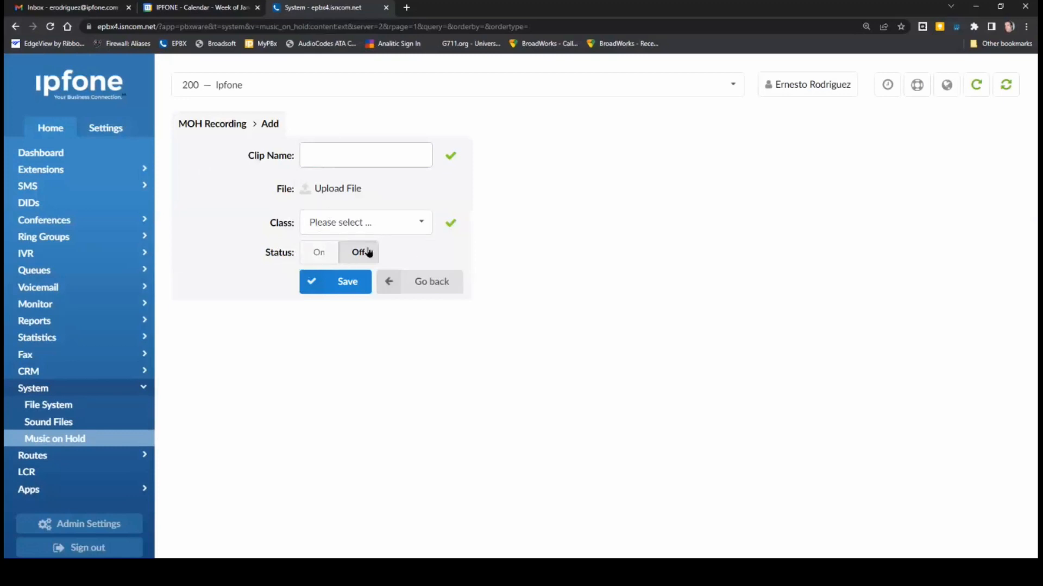
pyautogui.click(432, 288)
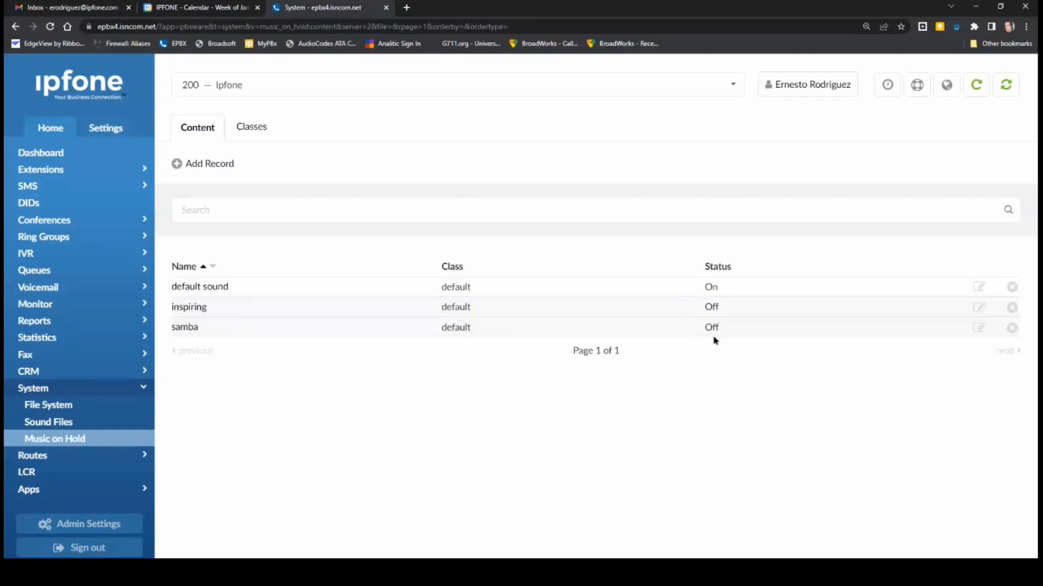
# Review the settings of the default sound and samba hold music clips, leaving each without saving.
pyautogui.click(198, 287)
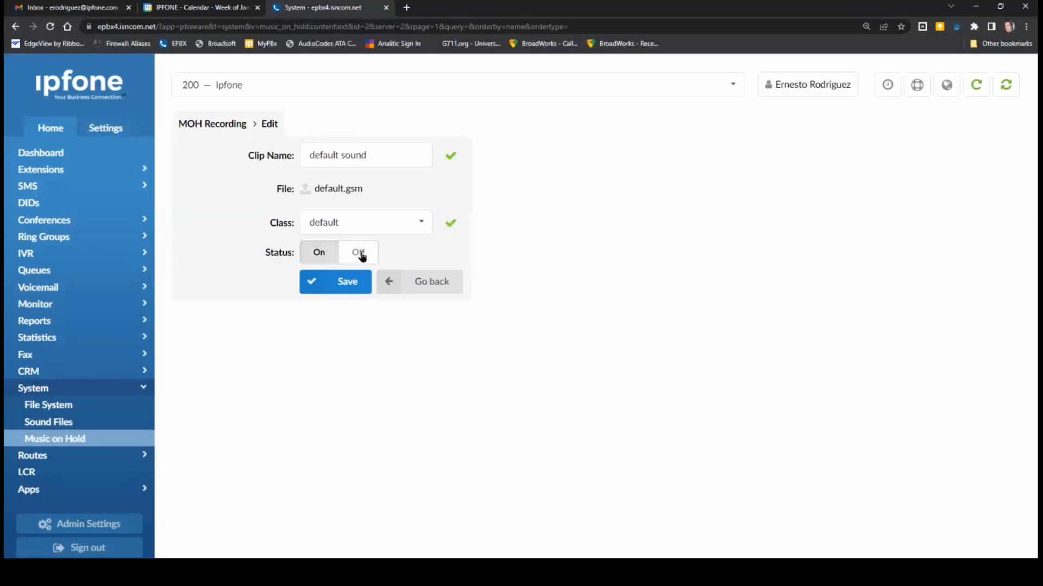
pyautogui.click(431, 282)
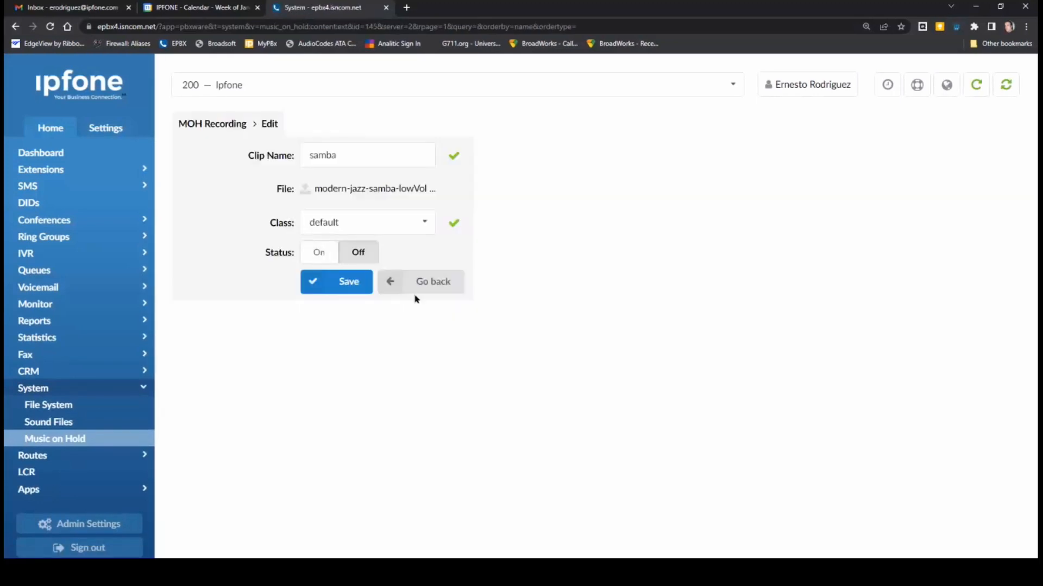
pyautogui.click(420, 282)
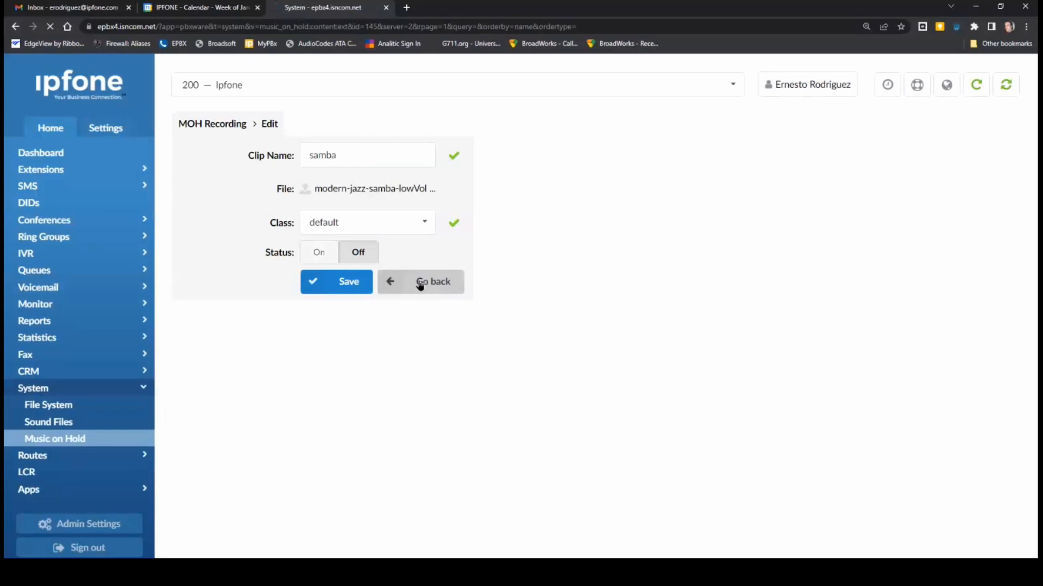